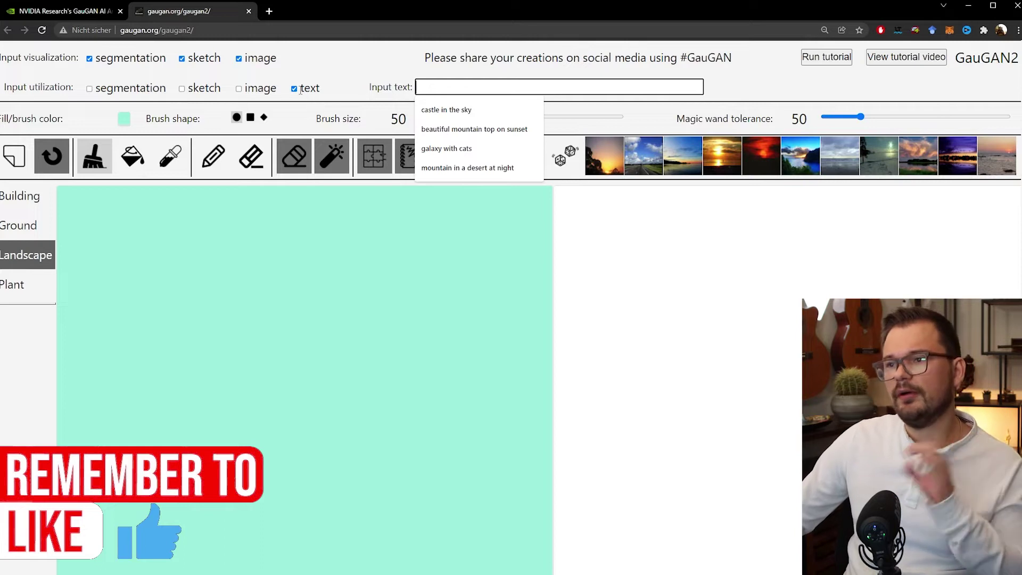
Step: Enter the prompt 'mountain on a sunny day' in the Input text field
{"action": "left_click", "coordinate": [361, 67]}
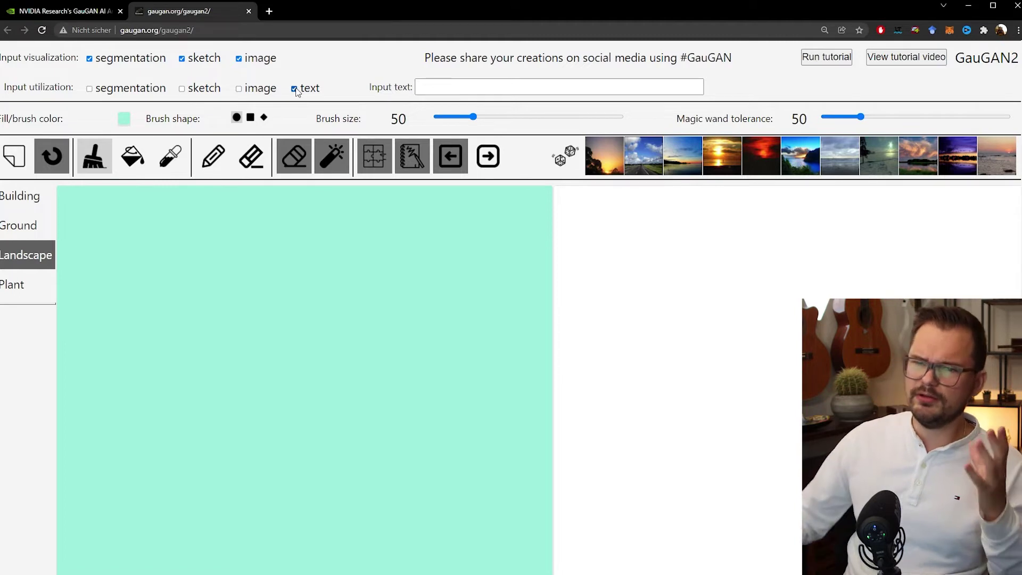
{"action": "left_click", "coordinate": [453, 87]}
{"action": "type", "text": "mountain"}
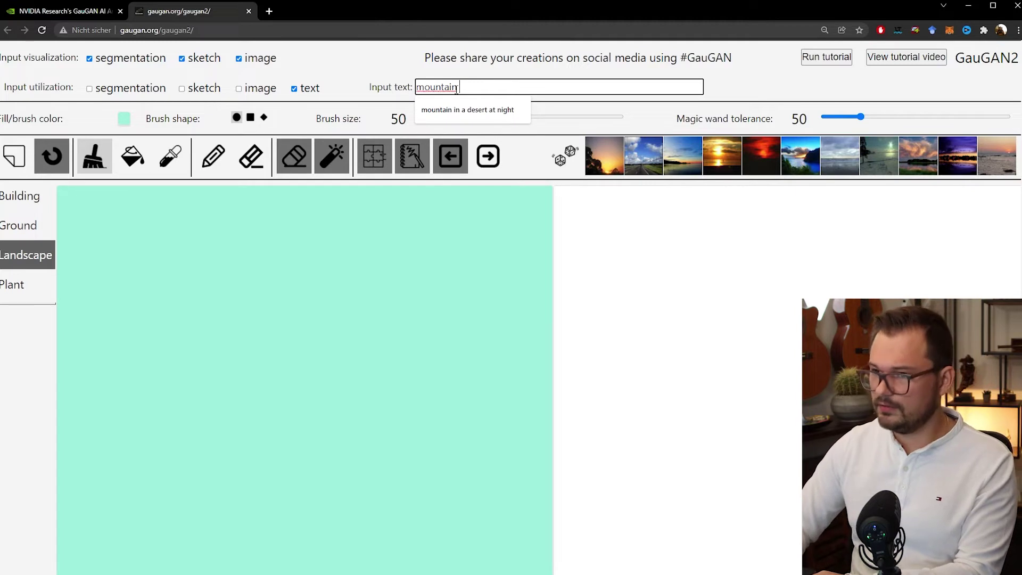
{"action": "type", "text": " on a sunny day"}
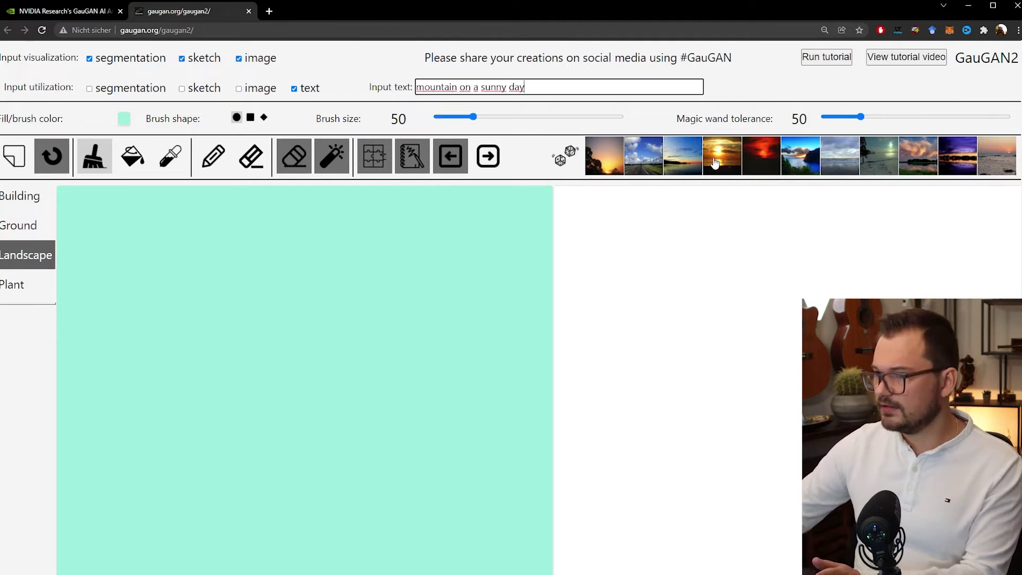
Step: Accept the terms and conditions and render an image from the prompt
{"action": "left_click", "coordinate": [799, 165]}
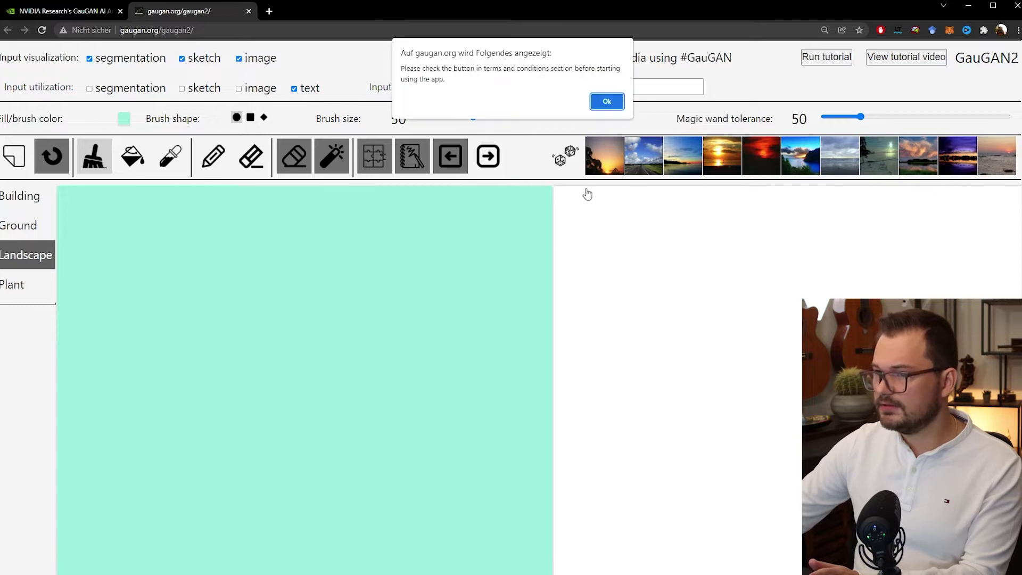
{"action": "left_click", "coordinate": [607, 101]}
{"action": "left_click", "coordinate": [5, 446]}
{"action": "scroll", "coordinate": [675, 324], "scroll_direction": "up", "scroll_amount": 5}
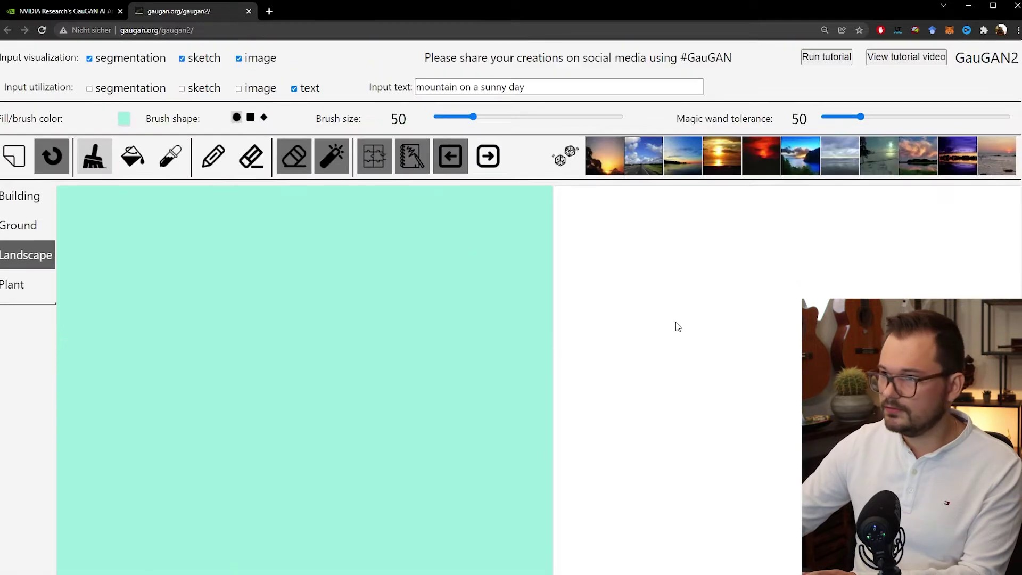
{"action": "left_click", "coordinate": [483, 157]}
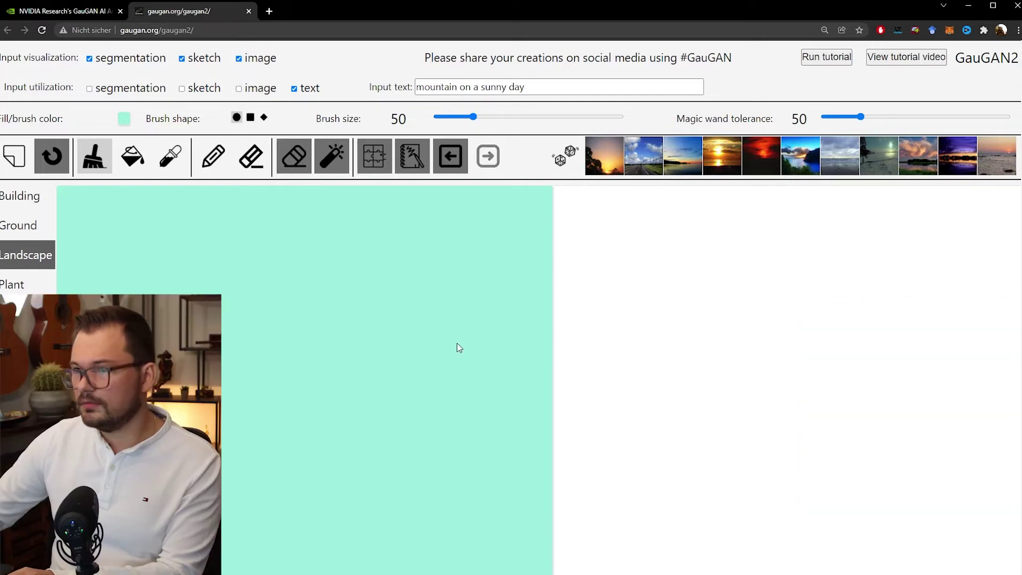
Step: Scroll through the page to review the generated mountain-lake render
{"action": "scroll", "coordinate": [471, 346], "scroll_direction": "down", "scroll_amount": 1}
{"action": "scroll", "coordinate": [803, 382], "scroll_direction": "down", "scroll_amount": 1}
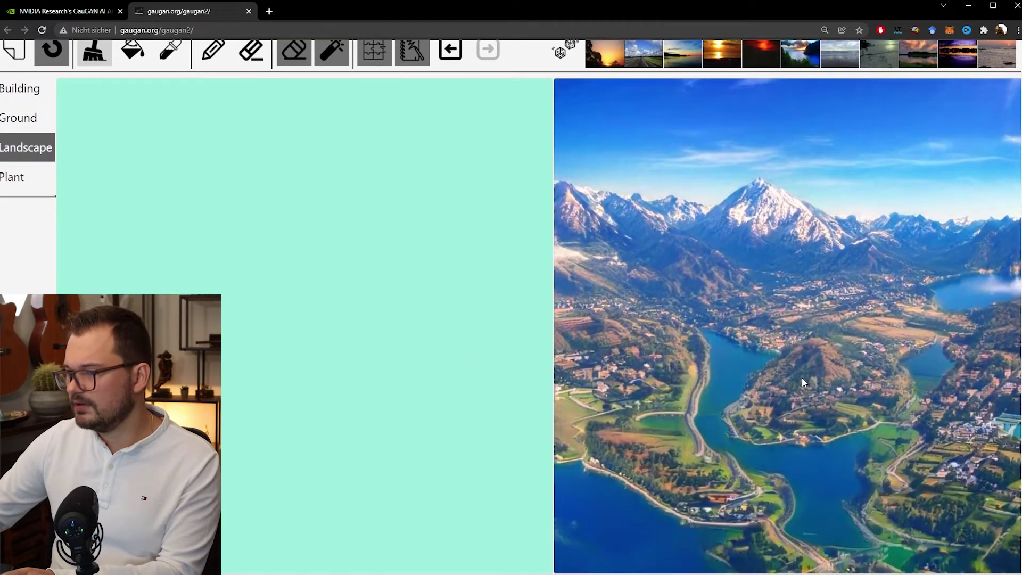
{"action": "scroll", "coordinate": [802, 377], "scroll_direction": "down", "scroll_amount": 1}
{"action": "scroll", "coordinate": [512, 130], "scroll_direction": "up", "scroll_amount": 2}
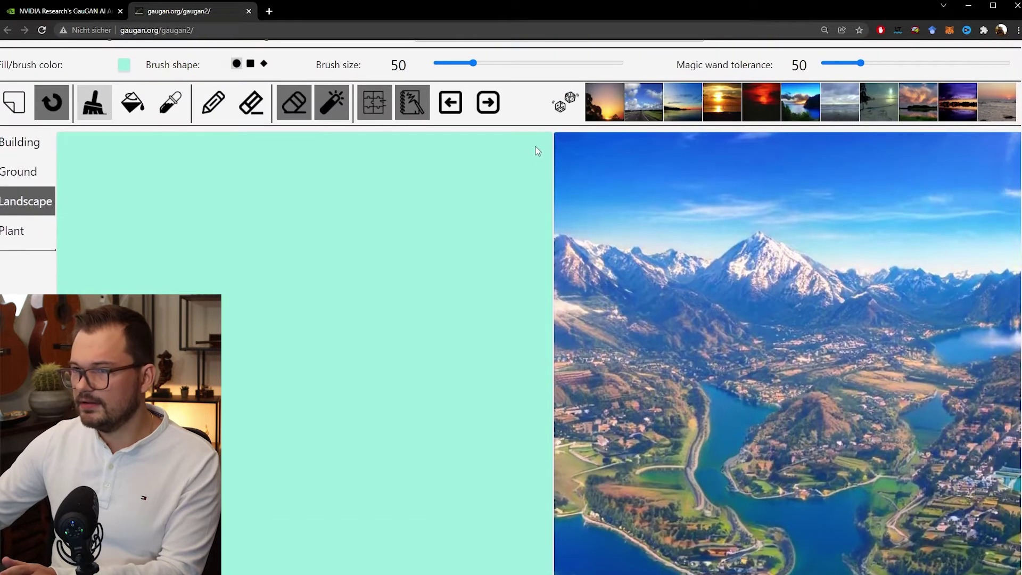
{"action": "scroll", "coordinate": [450, 240], "scroll_direction": "down", "scroll_amount": 2}
{"action": "scroll", "coordinate": [445, 342], "scroll_direction": "up", "scroll_amount": 3}
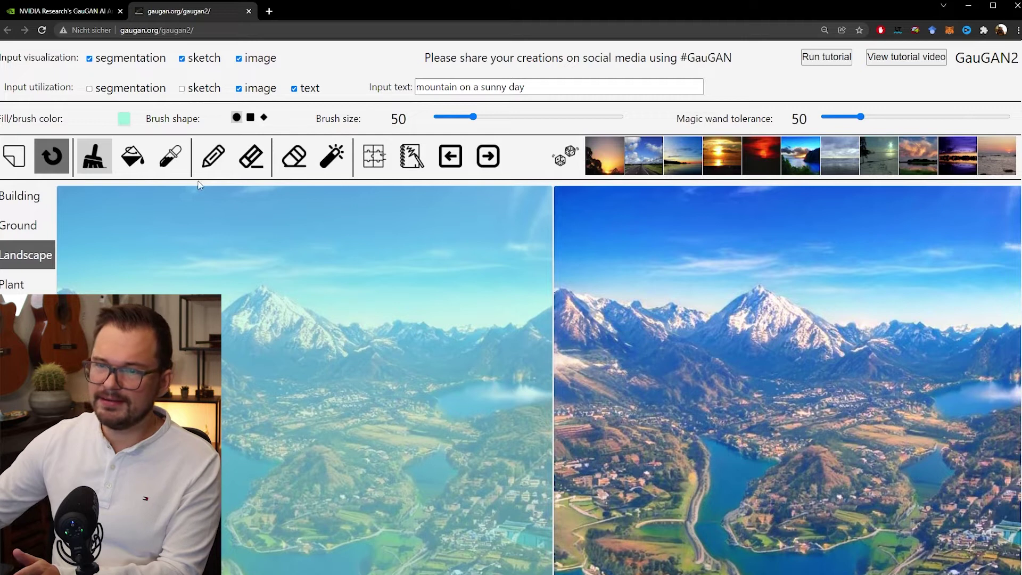
{"action": "scroll", "coordinate": [405, 346], "scroll_direction": "down", "scroll_amount": 2}
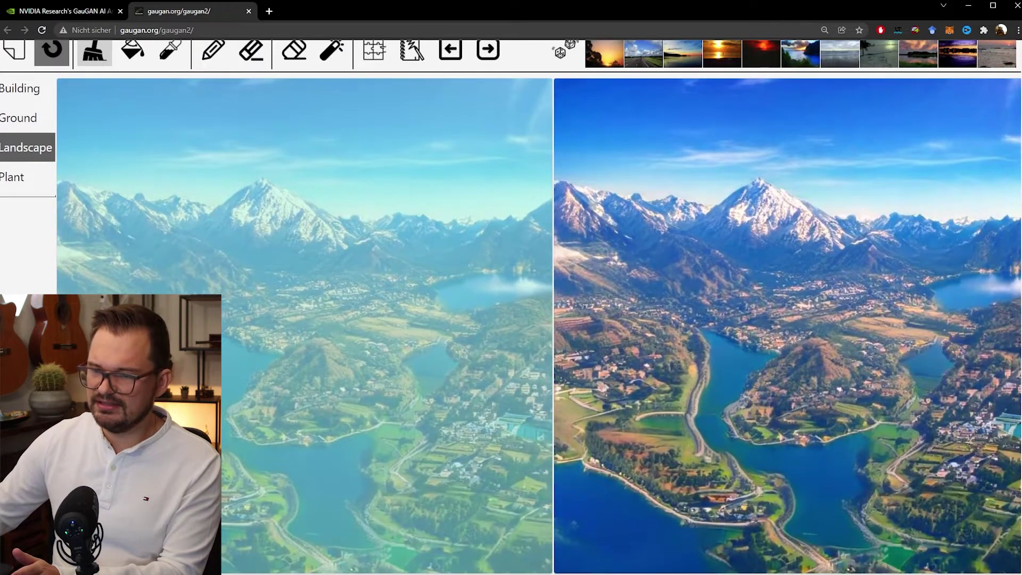
{"action": "scroll", "coordinate": [313, 340], "scroll_direction": "up", "scroll_amount": 2}
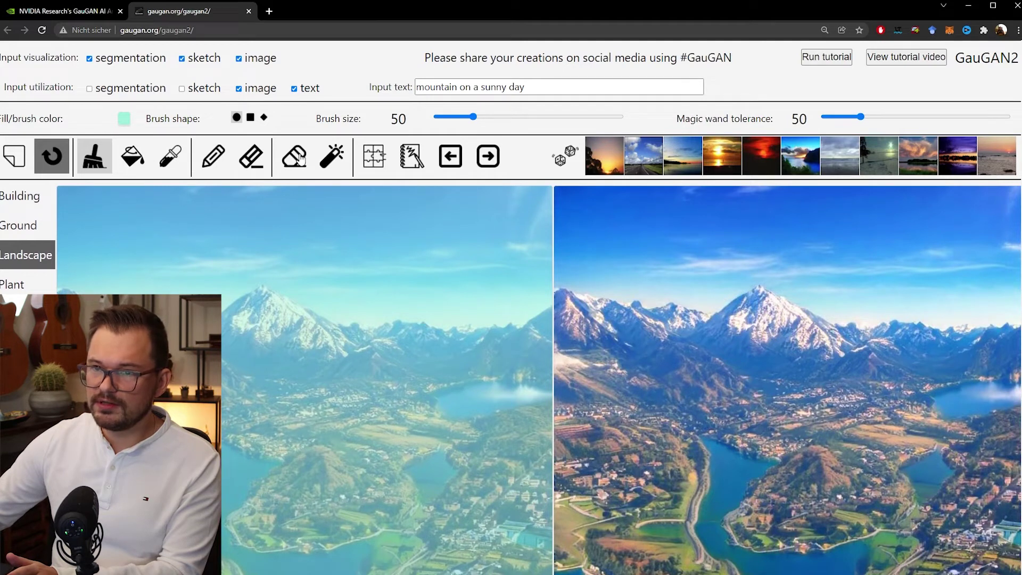
Step: Select the eraser tool and turn off segmentation visualization on the input canvas
{"action": "left_click", "coordinate": [301, 158]}
{"action": "left_click", "coordinate": [89, 59]}
{"action": "scroll", "coordinate": [242, 166], "scroll_direction": "down", "scroll_amount": 4}
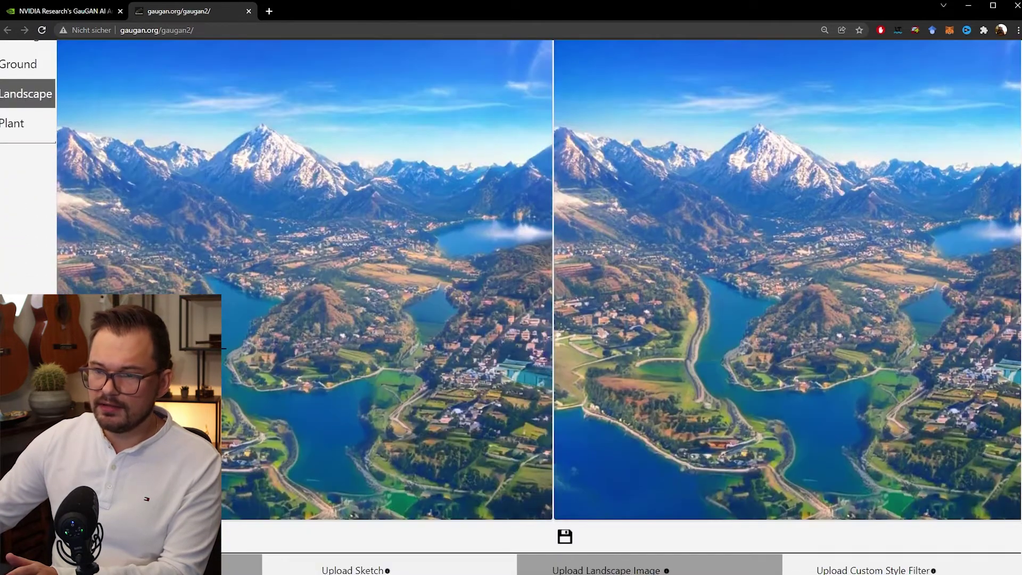
{"action": "scroll", "coordinate": [267, 214], "scroll_direction": "up", "scroll_amount": 4}
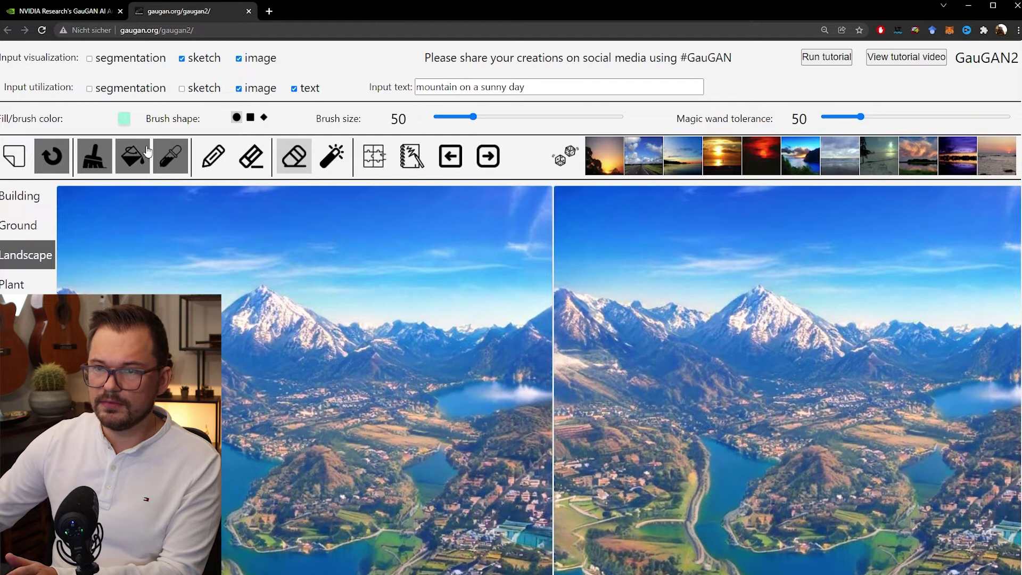
Step: Set the brush size to 97 and erase a broad band across the lower canvas
{"action": "left_click_drag", "start_coordinate": [436, 115], "coordinate": [502, 117]}
{"action": "scroll", "coordinate": [461, 192], "scroll_direction": "down", "scroll_amount": 4}
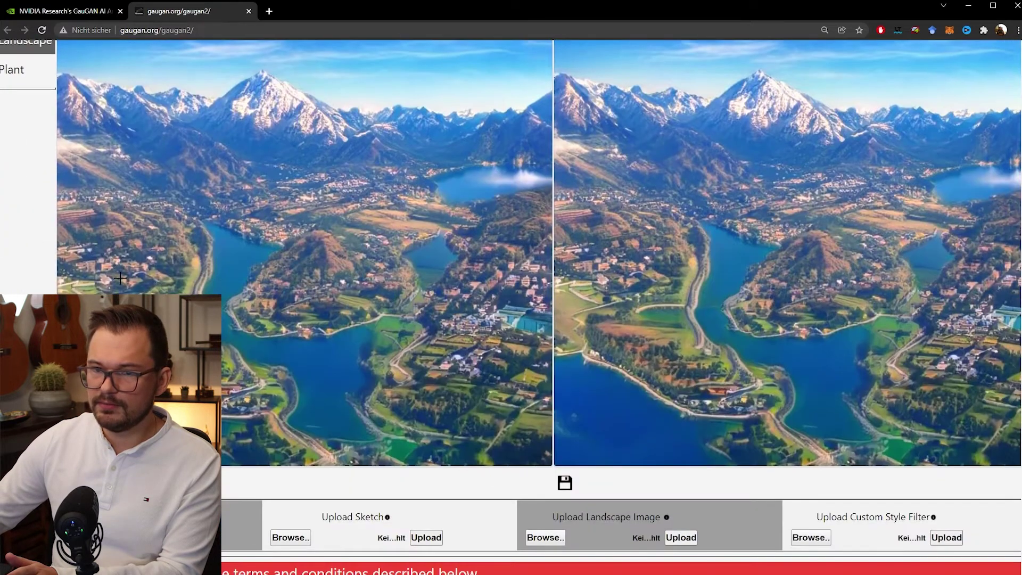
{"action": "left_click_drag", "start_coordinate": [355, 337], "coordinate": [226, 337]}
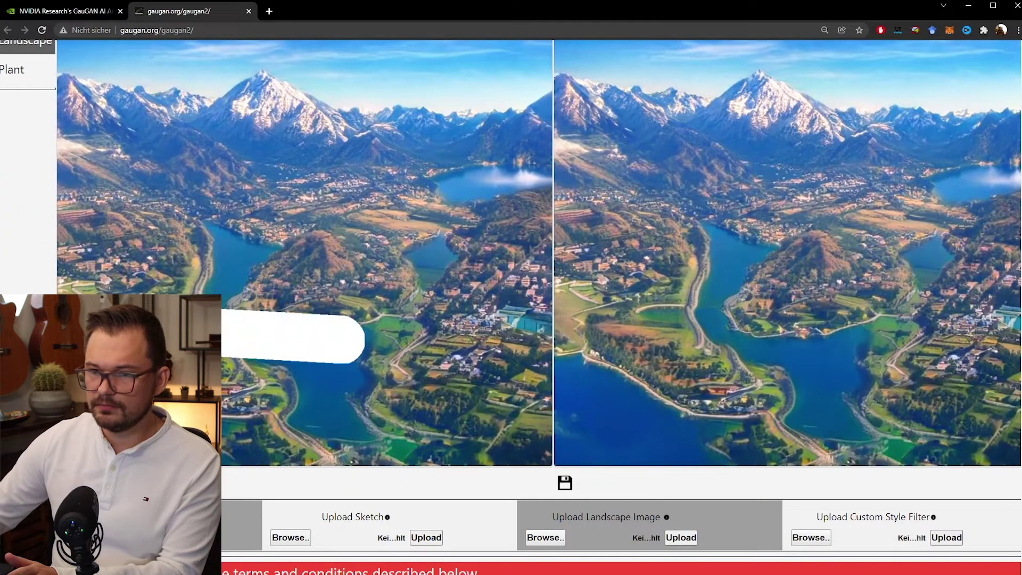
{"action": "mouse_move", "coordinate": [319, 387]}
{"action": "left_mouse_down"}
{"action": "mouse_move", "coordinate": [241, 434]}
{"action": "mouse_move", "coordinate": [516, 327]}
{"action": "mouse_move", "coordinate": [514, 336]}
{"action": "mouse_move", "coordinate": [540, 333]}
{"action": "mouse_move", "coordinate": [483, 380]}
{"action": "mouse_move", "coordinate": [407, 416]}
{"action": "mouse_move", "coordinate": [413, 443]}
{"action": "mouse_move", "coordinate": [476, 461]}
{"action": "mouse_move", "coordinate": [543, 391]}
{"action": "mouse_move", "coordinate": [514, 426]}
{"action": "mouse_move", "coordinate": [352, 398]}
{"action": "mouse_move", "coordinate": [234, 407]}
{"action": "left_mouse_up"}
Step: Erase two patches reaching up into the hillside and toward the upper right
{"action": "scroll", "coordinate": [511, 306], "scroll_direction": "up", "scroll_amount": 1}
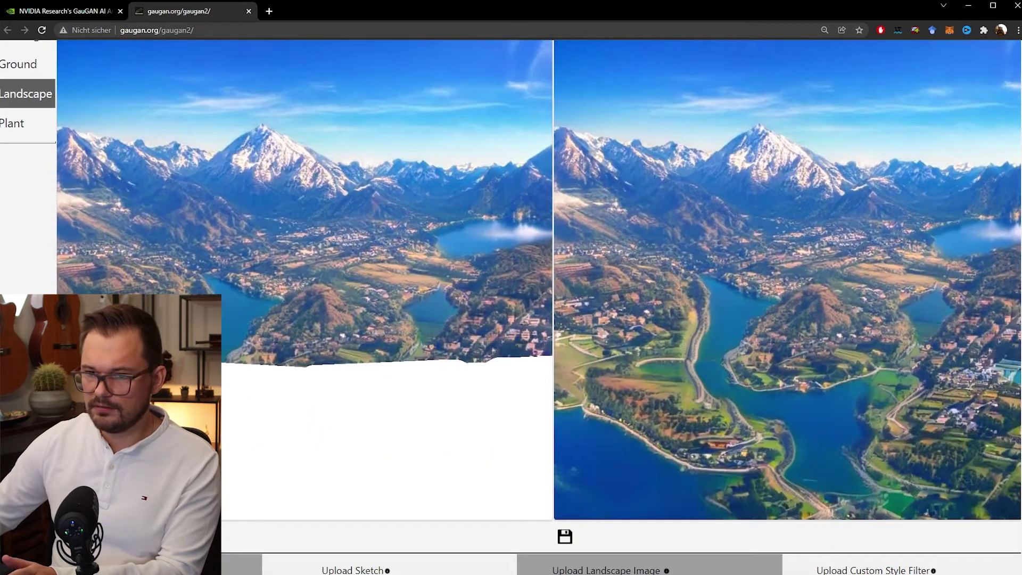
{"action": "mouse_move", "coordinate": [218, 362]}
{"action": "left_mouse_down"}
{"action": "mouse_move", "coordinate": [233, 304]}
{"action": "mouse_move", "coordinate": [256, 304]}
{"action": "mouse_move", "coordinate": [238, 330]}
{"action": "left_mouse_up"}
{"action": "mouse_move", "coordinate": [405, 373]}
{"action": "left_mouse_down"}
{"action": "mouse_move", "coordinate": [454, 254]}
{"action": "mouse_move", "coordinate": [478, 237]}
{"action": "mouse_move", "coordinate": [520, 233]}
{"action": "mouse_move", "coordinate": [431, 234]}
{"action": "left_mouse_up"}
{"action": "scroll", "coordinate": [137, 109], "scroll_direction": "up", "scroll_amount": 3}
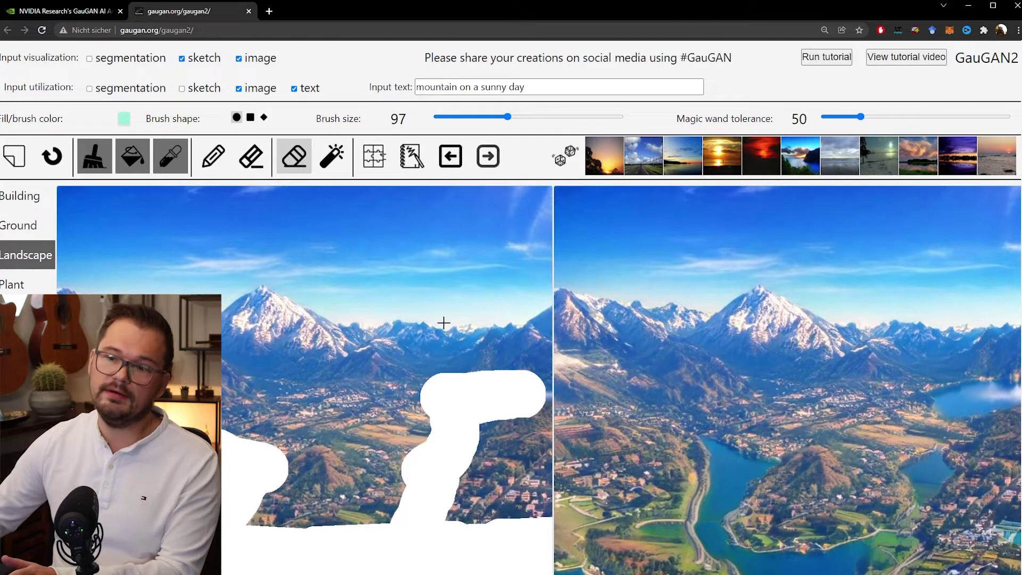
Step: Scroll to review the regenerated valley with villages and fields below the snowy peaks
{"action": "scroll", "coordinate": [443, 322], "scroll_direction": "down", "scroll_amount": 1}
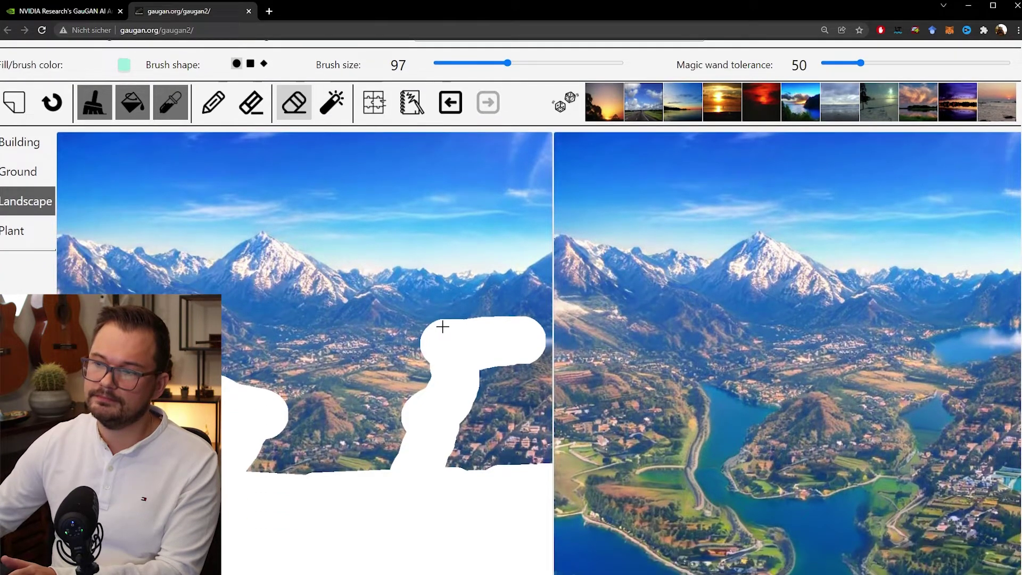
{"action": "scroll", "coordinate": [442, 327], "scroll_direction": "down", "scroll_amount": 2}
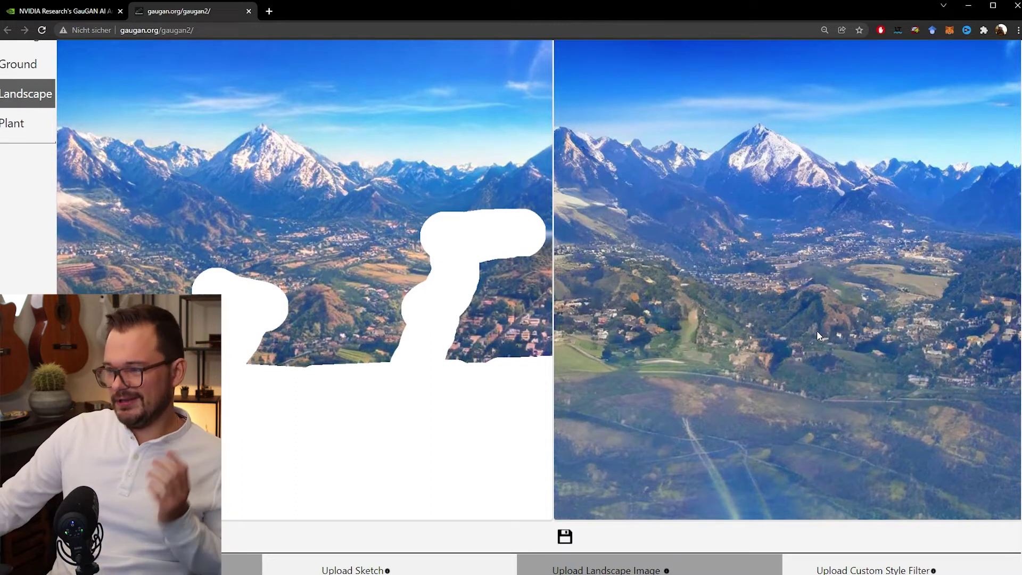
{"action": "scroll", "coordinate": [817, 330], "scroll_direction": "up", "scroll_amount": 1}
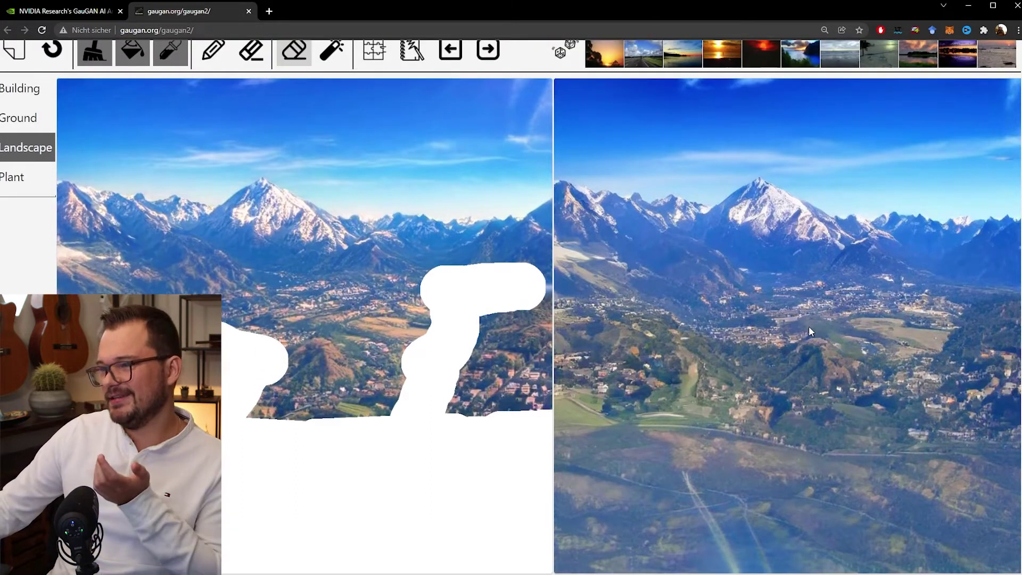
{"action": "scroll", "coordinate": [810, 326], "scroll_direction": "up", "scroll_amount": 1}
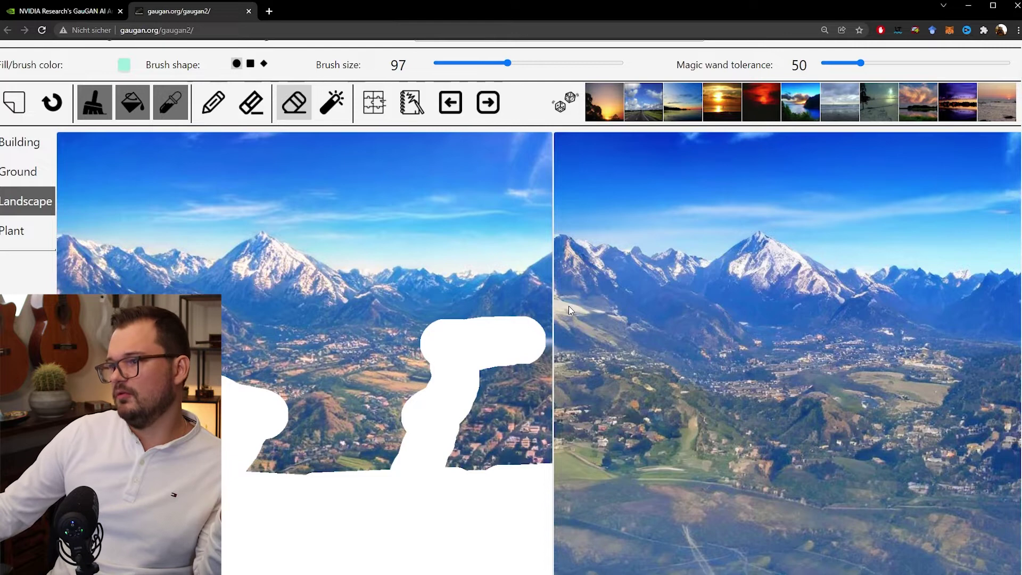
{"action": "scroll", "coordinate": [568, 306], "scroll_direction": "down", "scroll_amount": 1}
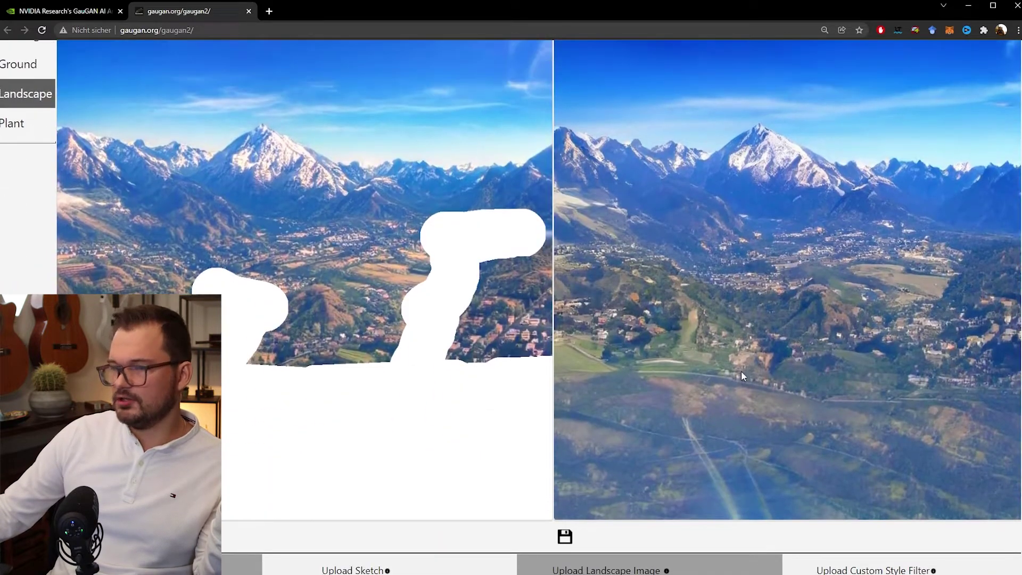
{"action": "scroll", "coordinate": [475, 389], "scroll_direction": "up", "scroll_amount": 2}
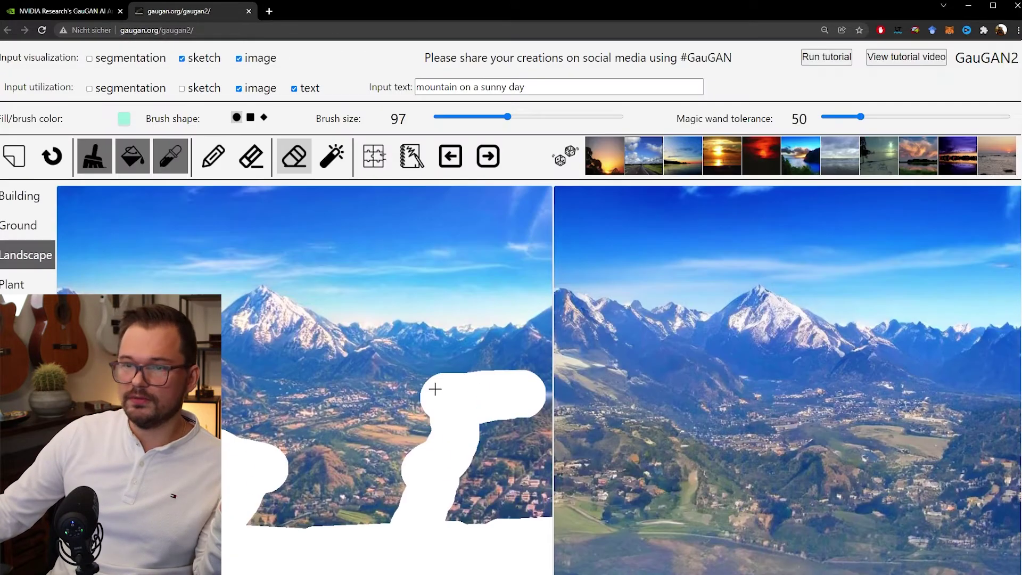
{"action": "scroll", "coordinate": [771, 495], "scroll_direction": "down", "scroll_amount": 2}
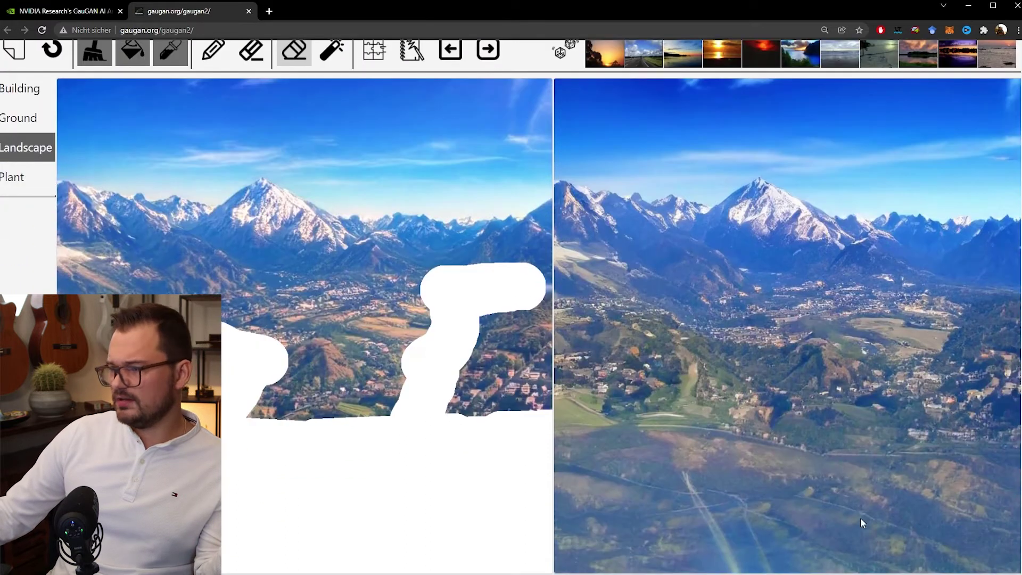
Step: Pick the Building label category and turn on segmentation visualization
{"action": "left_click", "coordinate": [22, 96]}
{"action": "scroll", "coordinate": [111, 104], "scroll_direction": "up", "scroll_amount": 2}
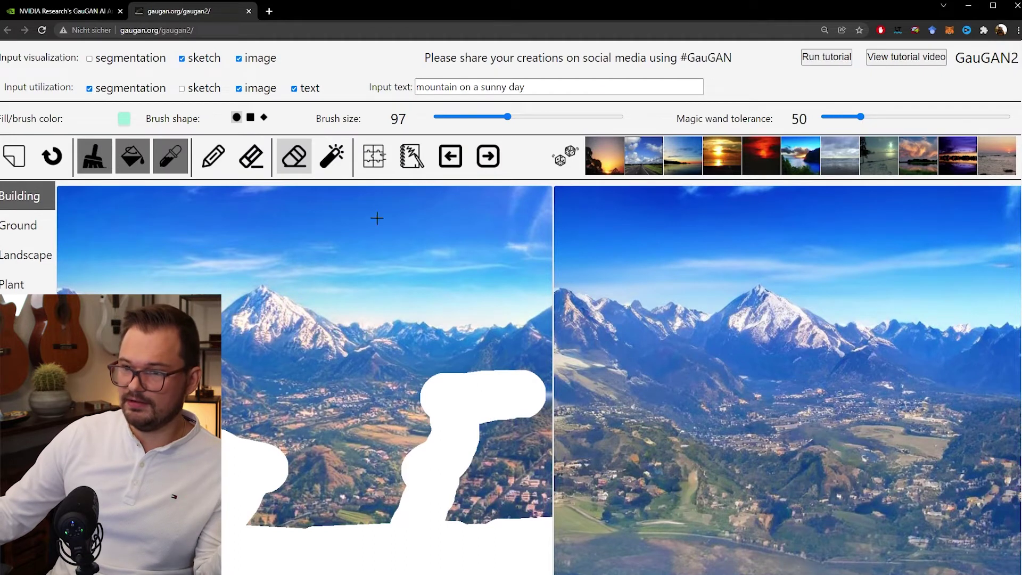
{"action": "scroll", "coordinate": [376, 292], "scroll_direction": "down", "scroll_amount": 2}
{"action": "scroll", "coordinate": [224, 71], "scroll_direction": "up", "scroll_amount": 2}
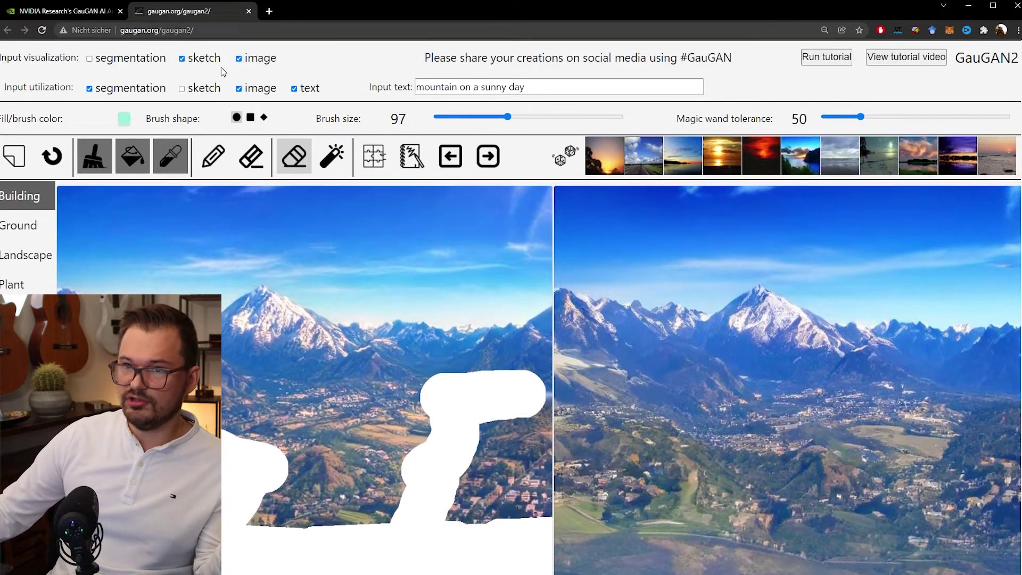
{"action": "left_click", "coordinate": [90, 59]}
{"action": "scroll", "coordinate": [296, 216], "scroll_direction": "down", "scroll_amount": 5}
{"action": "scroll", "coordinate": [231, 315], "scroll_direction": "up", "scroll_amount": 3}
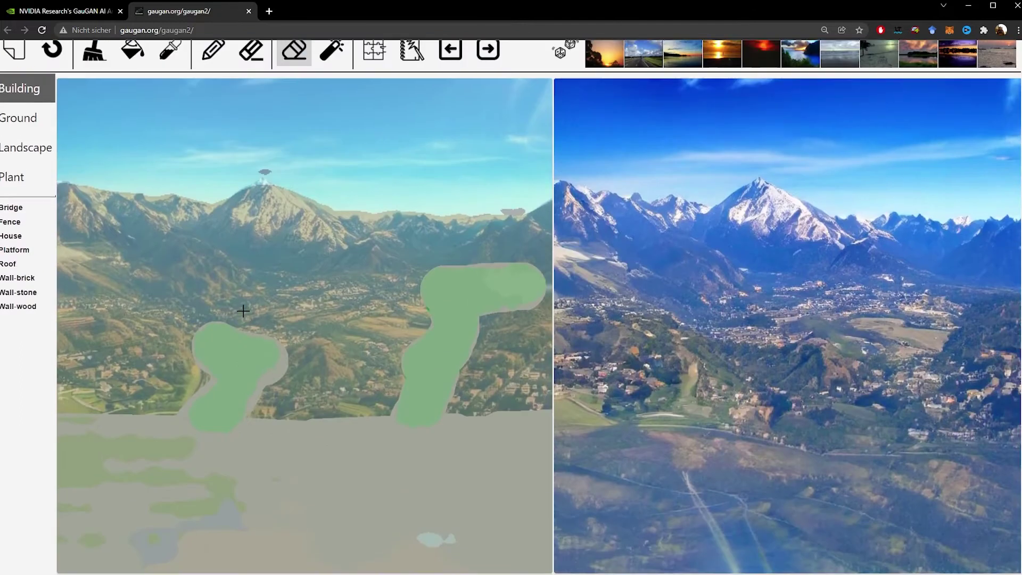
{"action": "scroll", "coordinate": [251, 310], "scroll_direction": "up", "scroll_amount": 2}
Step: Select the brush tool and hide the photo so only the segmentation map shows
{"action": "left_click", "coordinate": [238, 59]}
{"action": "left_click", "coordinate": [606, 91]}
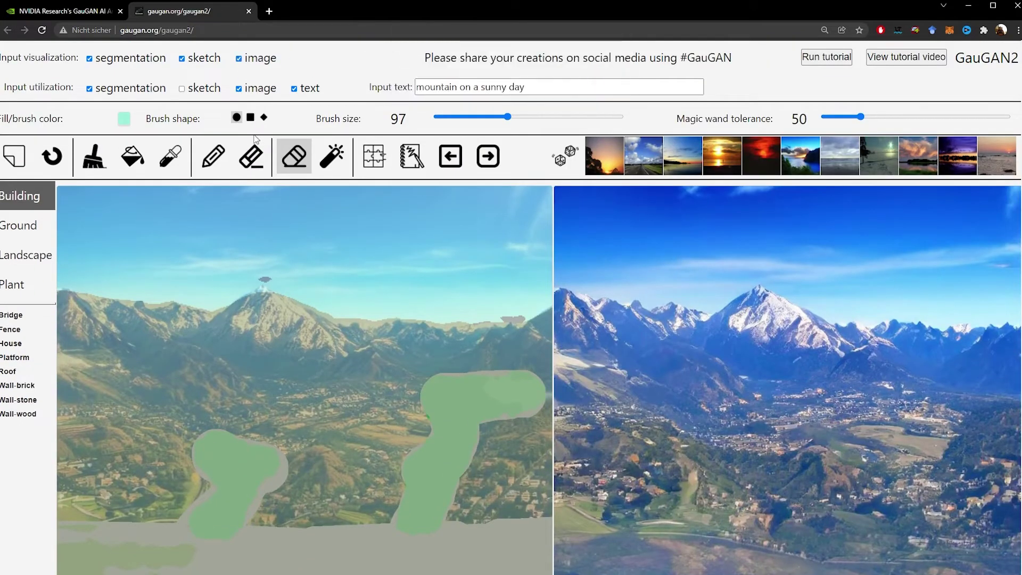
{"action": "left_click", "coordinate": [100, 161]}
{"action": "left_click", "coordinate": [238, 59]}
Step: Scroll around the page to inspect the segmentation map and the mountain-valley render
{"action": "scroll", "coordinate": [274, 245], "scroll_direction": "down", "scroll_amount": 4}
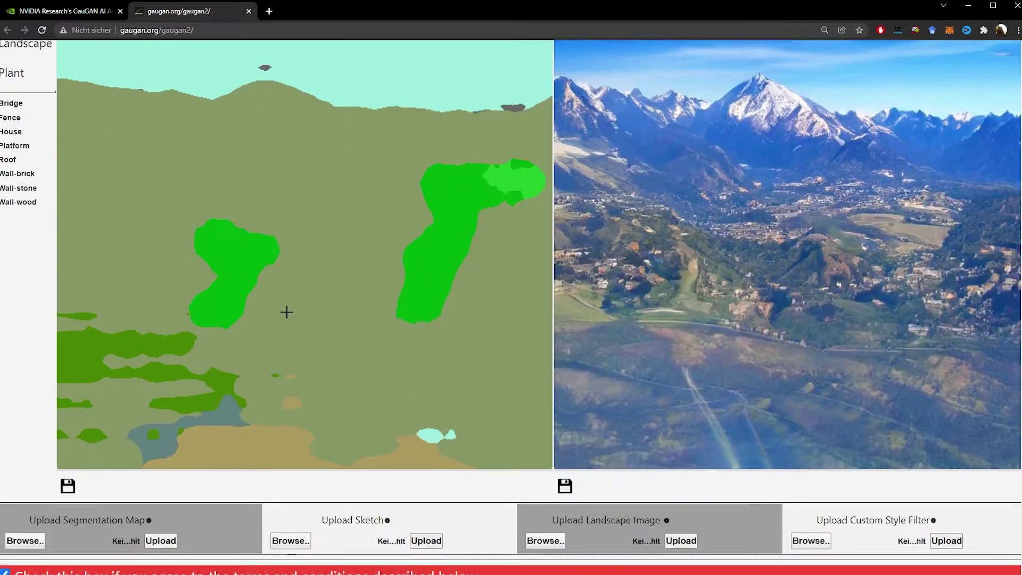
{"action": "scroll", "coordinate": [293, 306], "scroll_direction": "up", "scroll_amount": 3}
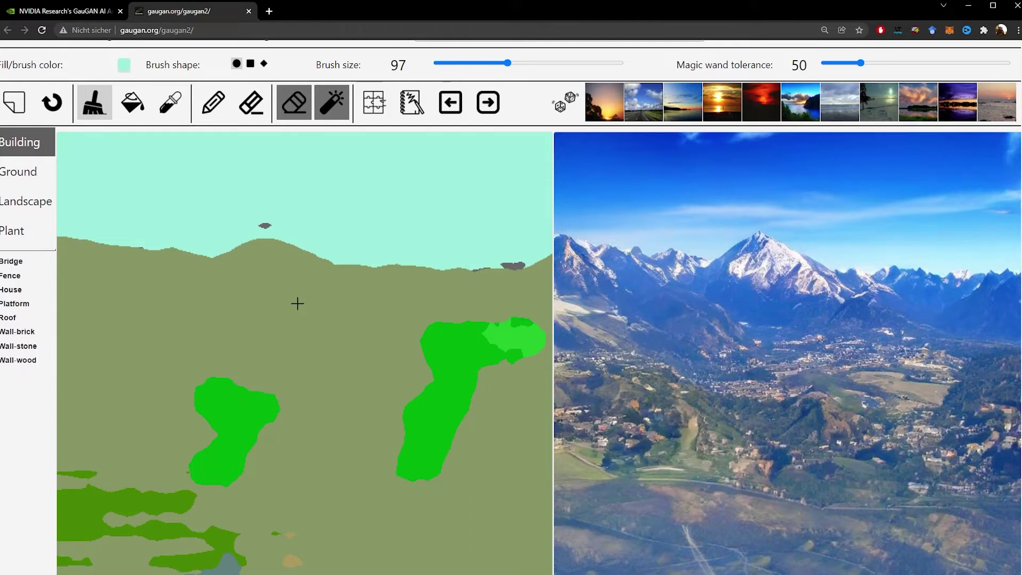
{"action": "scroll", "coordinate": [218, 302], "scroll_direction": "down", "scroll_amount": 1}
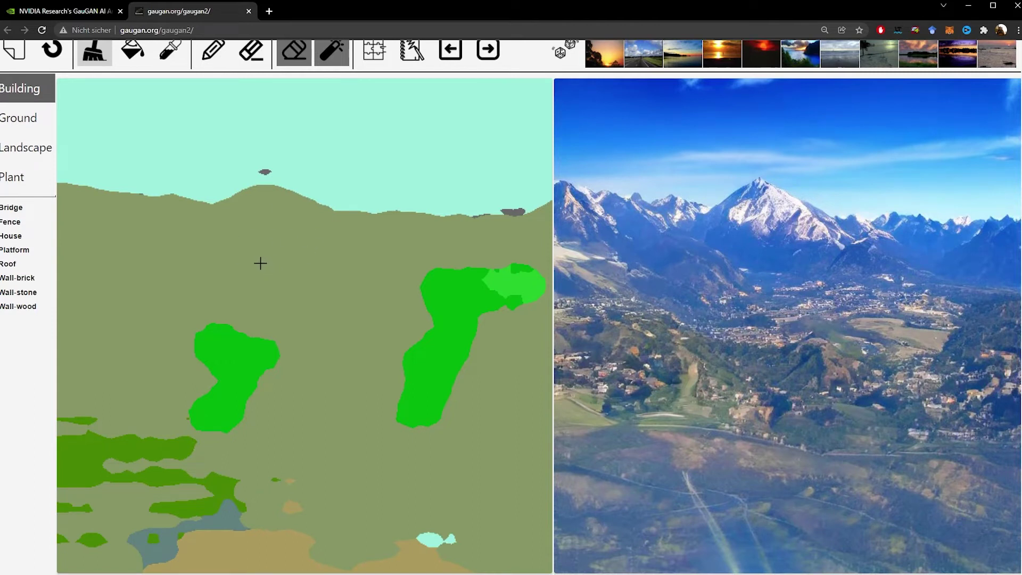
{"action": "scroll", "coordinate": [261, 263], "scroll_direction": "down", "scroll_amount": 1}
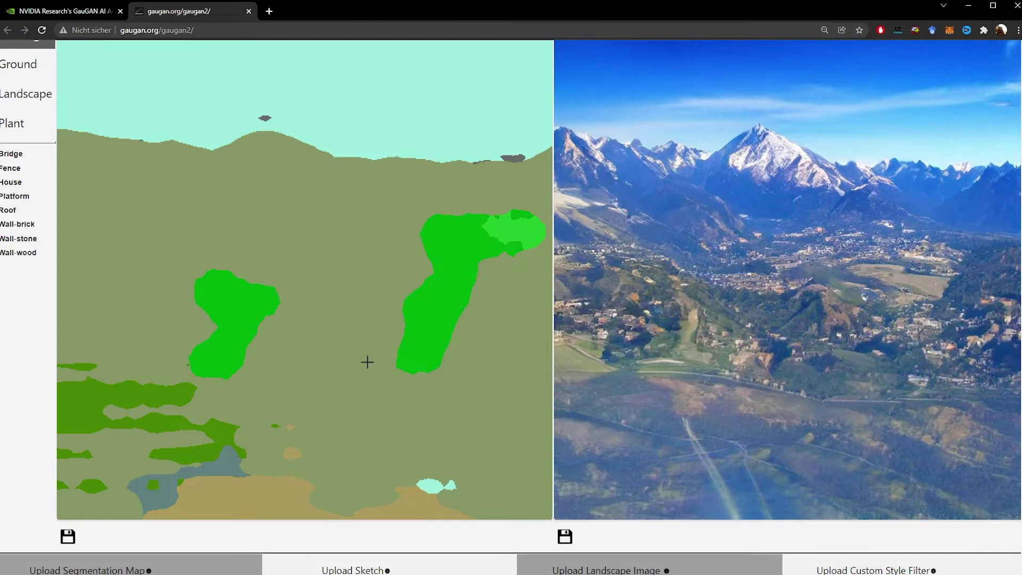
{"action": "scroll", "coordinate": [365, 361], "scroll_direction": "down", "scroll_amount": 2}
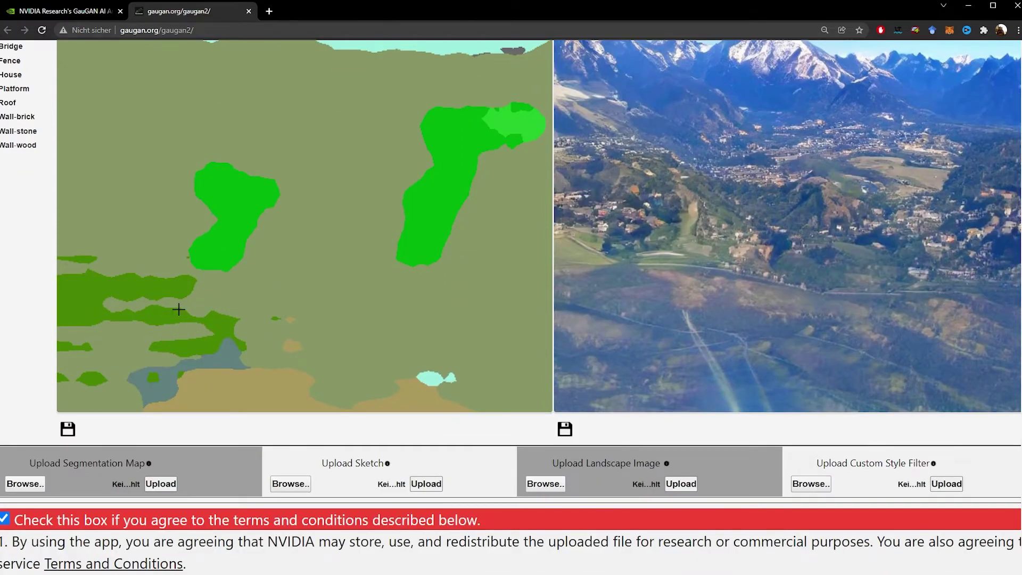
{"action": "scroll", "coordinate": [290, 394], "scroll_direction": "down", "scroll_amount": 1}
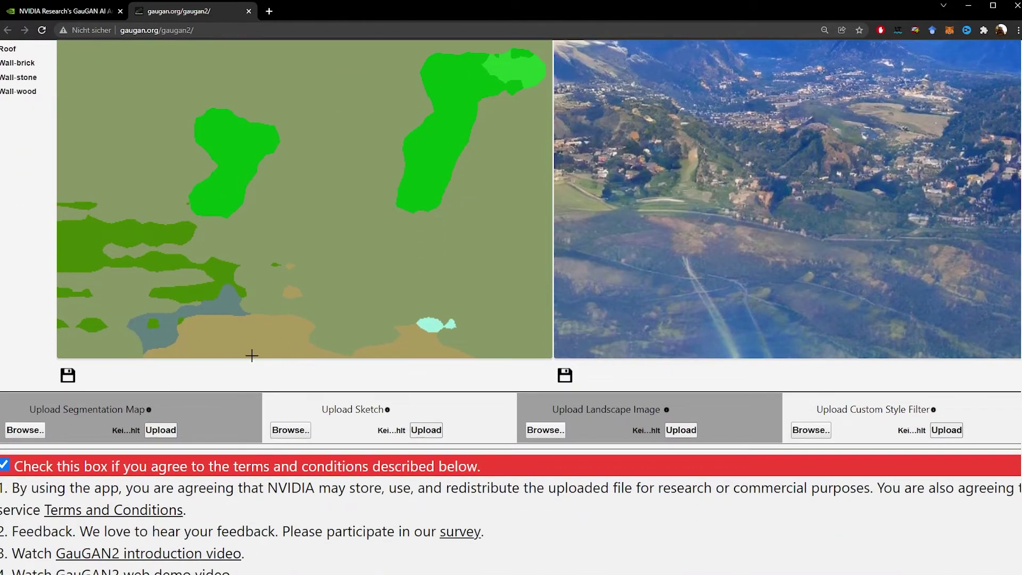
{"action": "scroll", "coordinate": [426, 330], "scroll_direction": "up", "scroll_amount": 4}
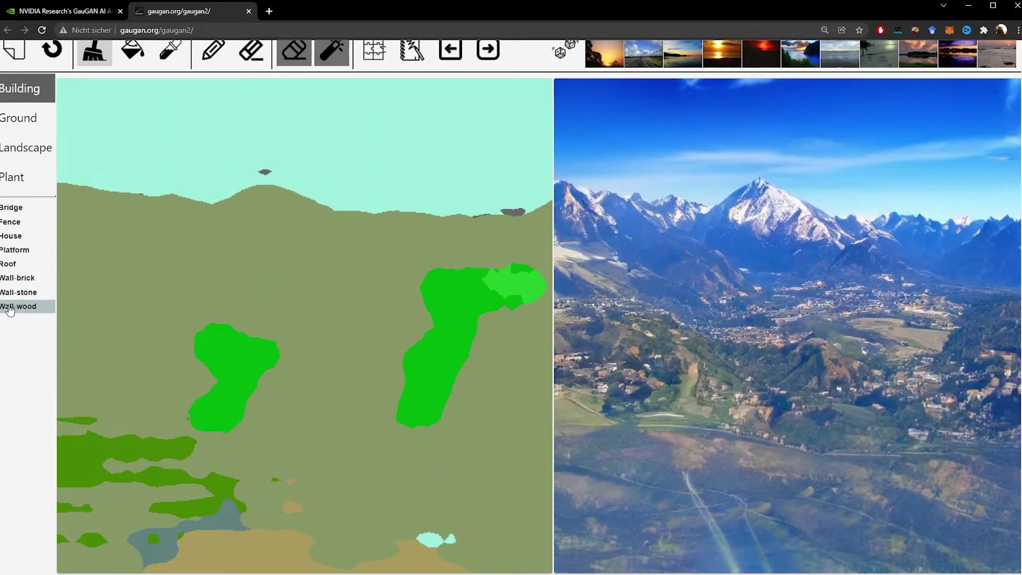
{"action": "scroll", "coordinate": [9, 299], "scroll_direction": "up", "scroll_amount": 1}
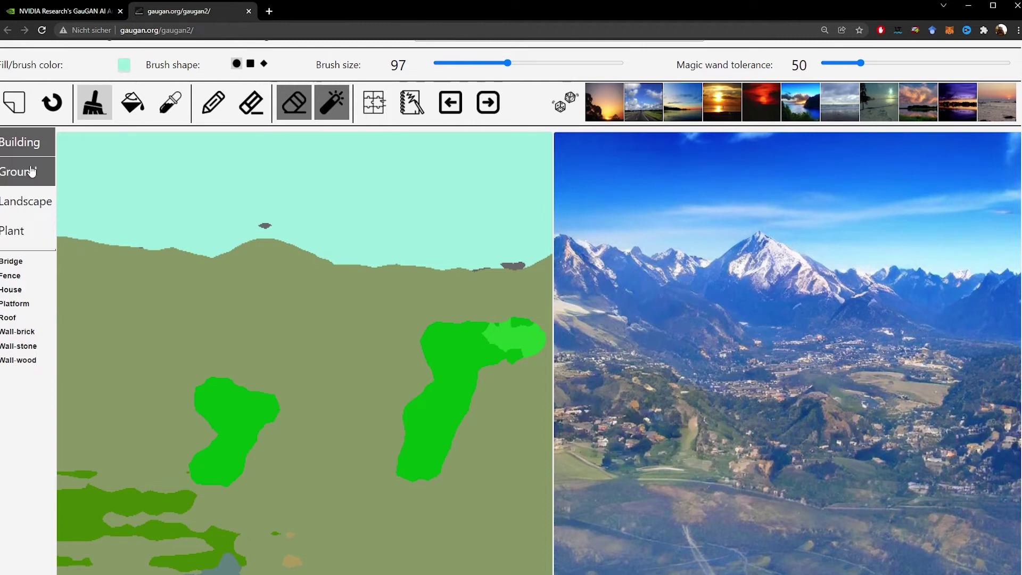
Step: Open the Plant classes and paint a wide Wood area across the lower-left canvas
{"action": "left_click", "coordinate": [21, 230]}
{"action": "scroll", "coordinate": [16, 278], "scroll_direction": "down", "scroll_amount": 1}
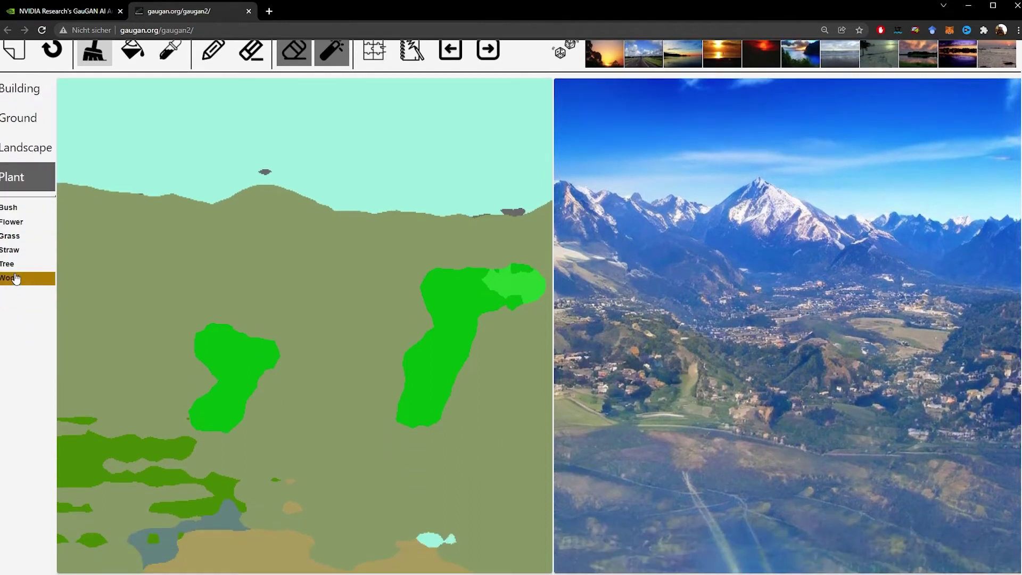
{"action": "scroll", "coordinate": [249, 327], "scroll_direction": "down", "scroll_amount": 1}
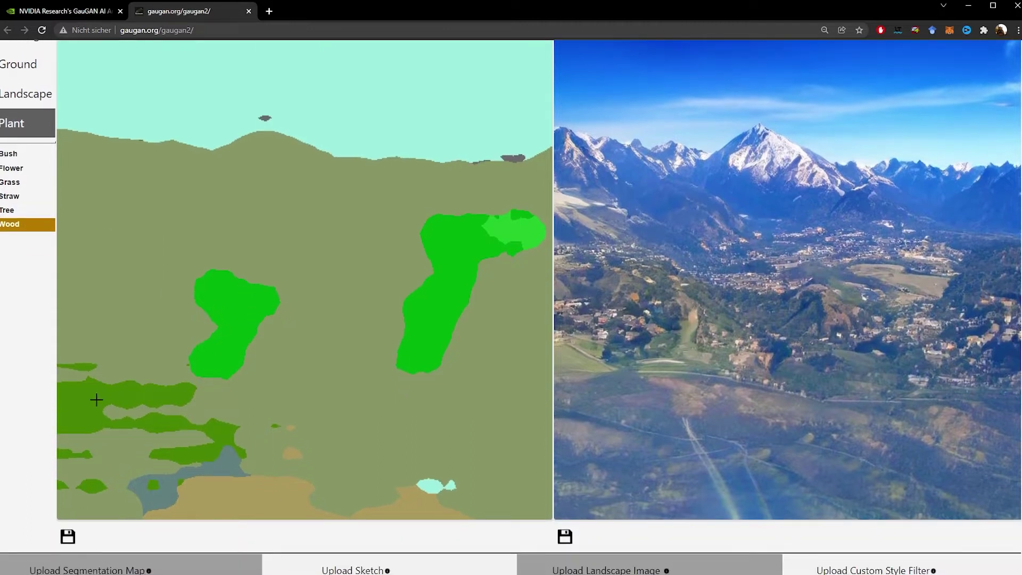
{"action": "mouse_move", "coordinate": [98, 399]}
{"action": "left_mouse_down"}
{"action": "mouse_move", "coordinate": [210, 399]}
{"action": "mouse_move", "coordinate": [158, 401]}
{"action": "left_mouse_up"}
Step: Paint Tree over the whole bottom of the canvas, from the left edge to the right
{"action": "left_click", "coordinate": [10, 209]}
{"action": "mouse_move", "coordinate": [261, 408]}
{"action": "left_mouse_down"}
{"action": "mouse_move", "coordinate": [167, 399]}
{"action": "mouse_move", "coordinate": [118, 412]}
{"action": "mouse_move", "coordinate": [127, 409]}
{"action": "mouse_move", "coordinate": [81, 388]}
{"action": "mouse_move", "coordinate": [74, 415]}
{"action": "mouse_move", "coordinate": [111, 411]}
{"action": "mouse_move", "coordinate": [63, 493]}
{"action": "mouse_move", "coordinate": [94, 493]}
{"action": "mouse_move", "coordinate": [171, 463]}
{"action": "left_mouse_up"}
{"action": "mouse_move", "coordinate": [185, 506]}
{"action": "left_mouse_down"}
{"action": "mouse_move", "coordinate": [245, 503]}
{"action": "mouse_move", "coordinate": [227, 509]}
{"action": "mouse_move", "coordinate": [240, 462]}
{"action": "mouse_move", "coordinate": [213, 457]}
{"action": "mouse_move", "coordinate": [286, 437]}
{"action": "mouse_move", "coordinate": [288, 404]}
{"action": "mouse_move", "coordinate": [216, 386]}
{"action": "mouse_move", "coordinate": [333, 397]}
{"action": "mouse_move", "coordinate": [323, 516]}
{"action": "left_mouse_up"}
{"action": "mouse_move", "coordinate": [302, 390]}
{"action": "left_mouse_down"}
{"action": "mouse_move", "coordinate": [374, 505]}
{"action": "mouse_move", "coordinate": [401, 498]}
{"action": "mouse_move", "coordinate": [395, 489]}
{"action": "mouse_move", "coordinate": [447, 506]}
{"action": "mouse_move", "coordinate": [530, 499]}
{"action": "mouse_move", "coordinate": [468, 504]}
{"action": "mouse_move", "coordinate": [536, 465]}
{"action": "mouse_move", "coordinate": [452, 491]}
{"action": "mouse_move", "coordinate": [411, 482]}
{"action": "mouse_move", "coordinate": [519, 467]}
{"action": "mouse_move", "coordinate": [373, 482]}
{"action": "mouse_move", "coordinate": [393, 465]}
{"action": "mouse_move", "coordinate": [353, 434]}
{"action": "mouse_move", "coordinate": [404, 472]}
{"action": "mouse_move", "coordinate": [513, 472]}
{"action": "mouse_move", "coordinate": [399, 462]}
{"action": "mouse_move", "coordinate": [552, 445]}
{"action": "left_mouse_up"}
Step: Sketch a smiling mouth outline with the pencil tool on the Tree region
{"action": "scroll", "coordinate": [365, 397], "scroll_direction": "up", "scroll_amount": 3}
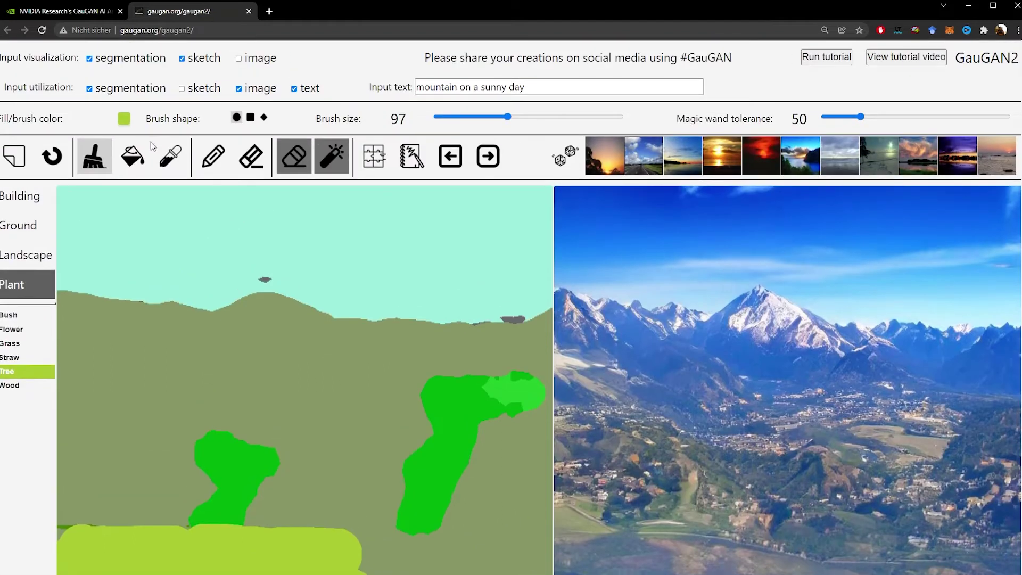
{"action": "left_click", "coordinate": [198, 162]}
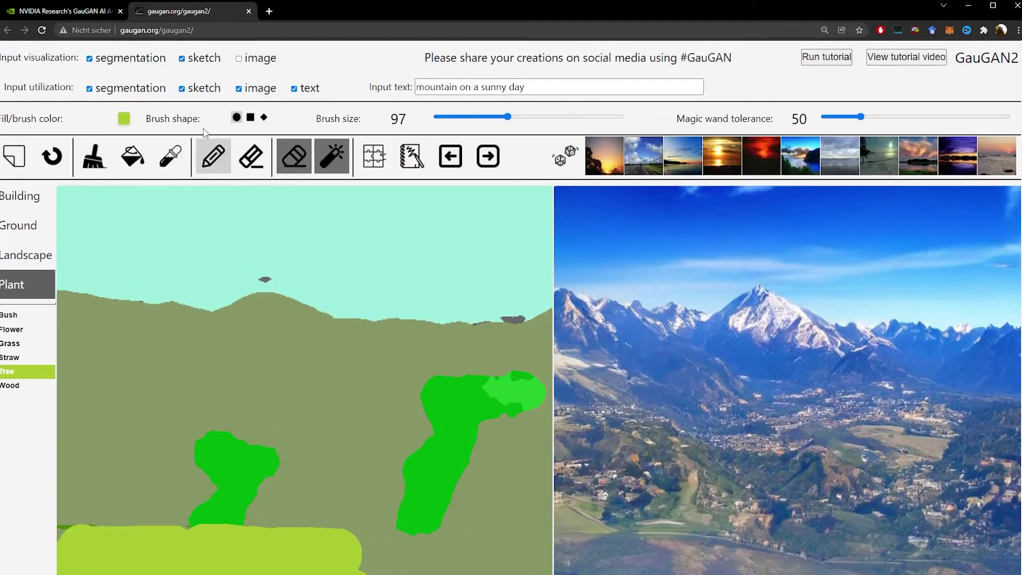
{"action": "scroll", "coordinate": [196, 376], "scroll_direction": "down", "scroll_amount": 3}
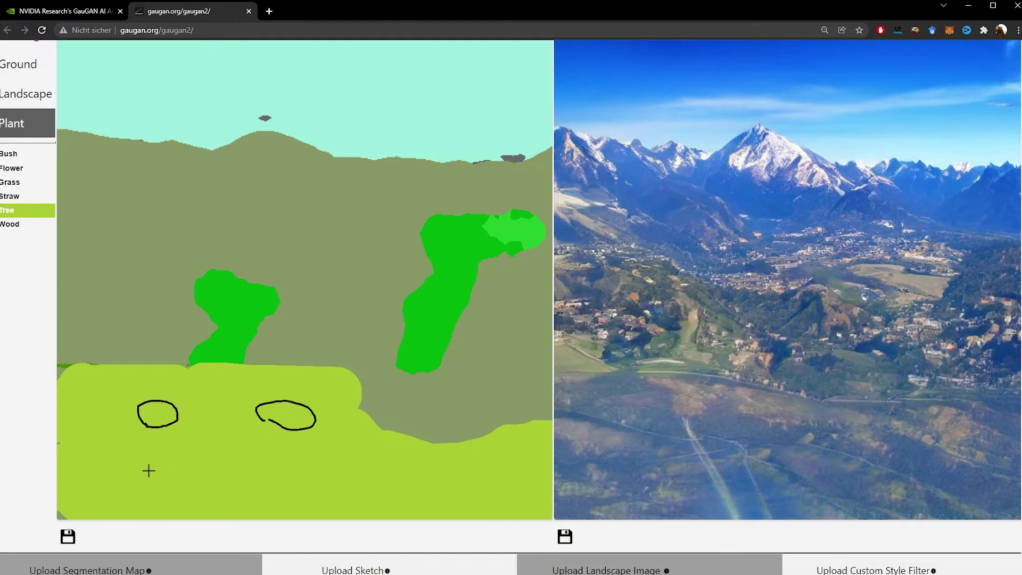
{"action": "mouse_move", "coordinate": [148, 463]}
{"action": "left_mouse_down"}
{"action": "mouse_move", "coordinate": [242, 504]}
{"action": "mouse_move", "coordinate": [286, 470]}
{"action": "left_mouse_up"}
{"action": "left_click_drag", "start_coordinate": [148, 464], "coordinate": [291, 464]}
{"action": "scroll", "coordinate": [317, 478], "scroll_direction": "up", "scroll_amount": 3}
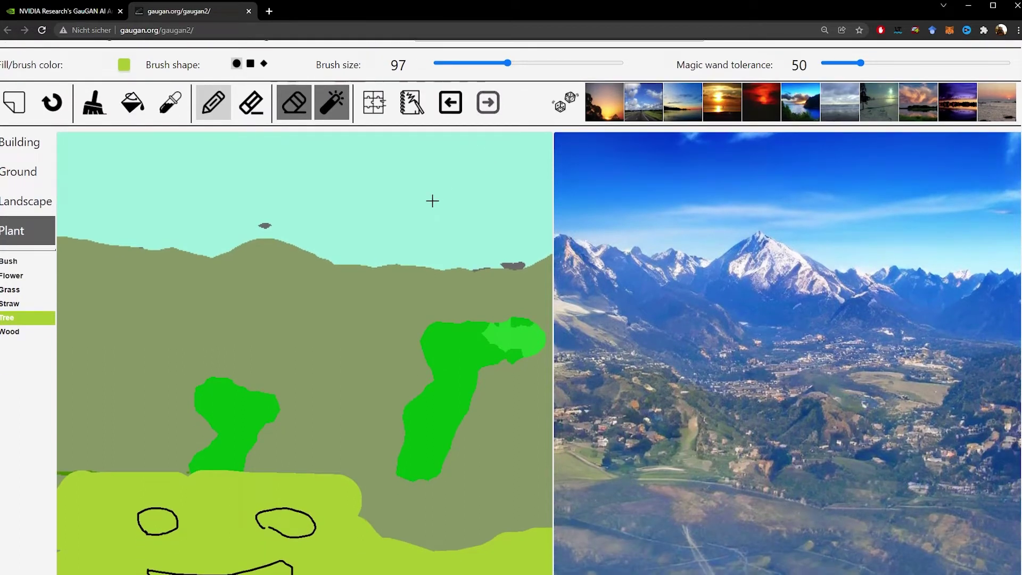
{"action": "scroll", "coordinate": [424, 207], "scroll_direction": "up", "scroll_amount": 1}
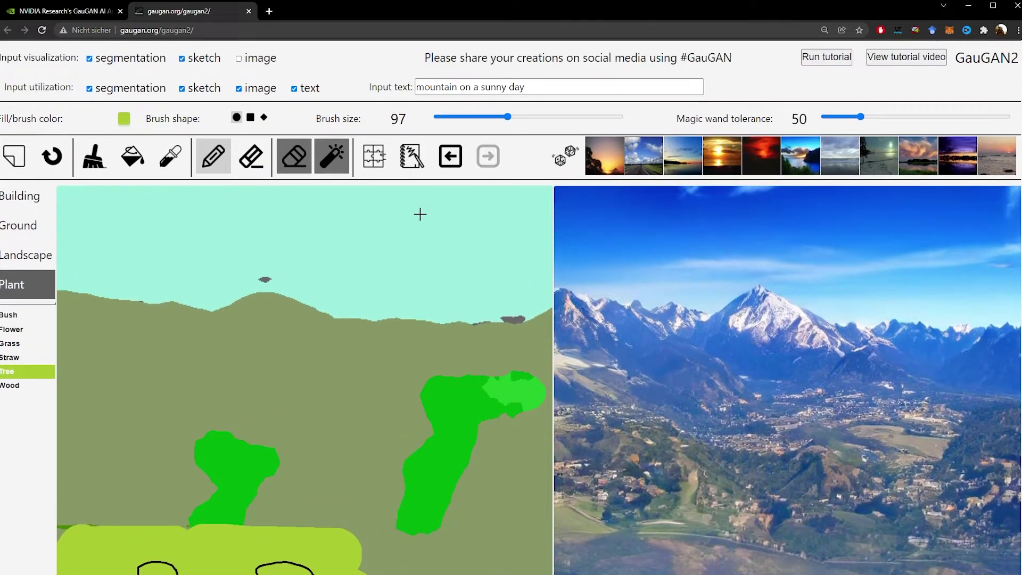
{"action": "scroll", "coordinate": [412, 220], "scroll_direction": "down", "scroll_amount": 3}
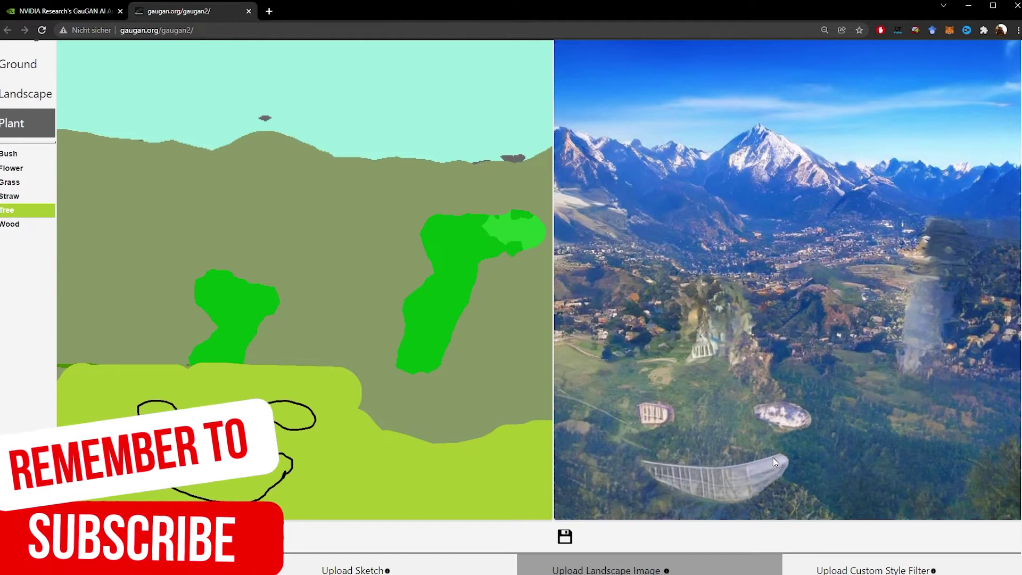
{"action": "scroll", "coordinate": [496, 409], "scroll_direction": "up", "scroll_amount": 1}
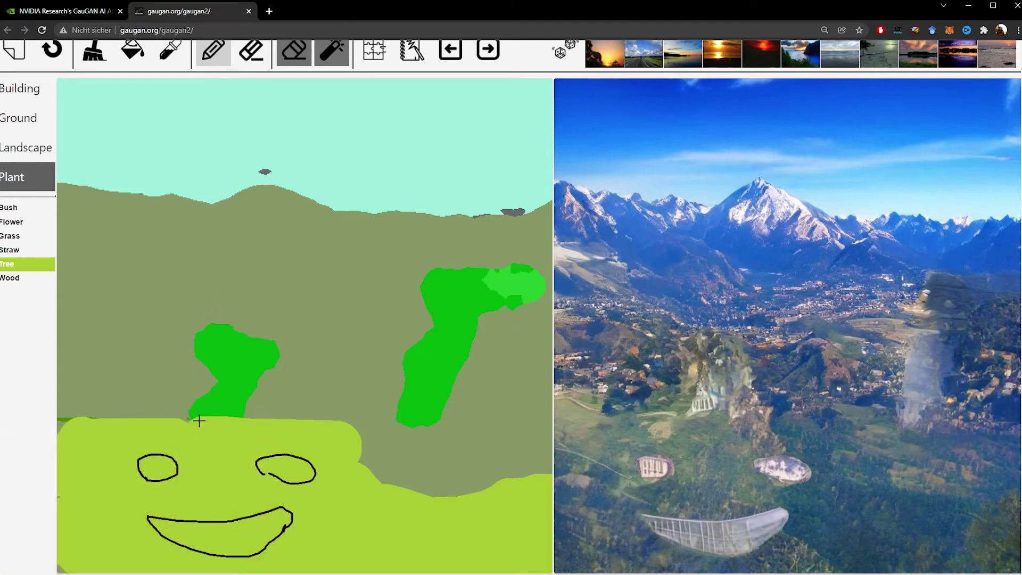
Step: Choose Flower as the paint class and browse the Building classes
{"action": "scroll", "coordinate": [197, 424], "scroll_direction": "up", "scroll_amount": 1}
{"action": "scroll", "coordinate": [197, 426], "scroll_direction": "down", "scroll_amount": 1}
{"action": "scroll", "coordinate": [455, 362], "scroll_direction": "up", "scroll_amount": 1}
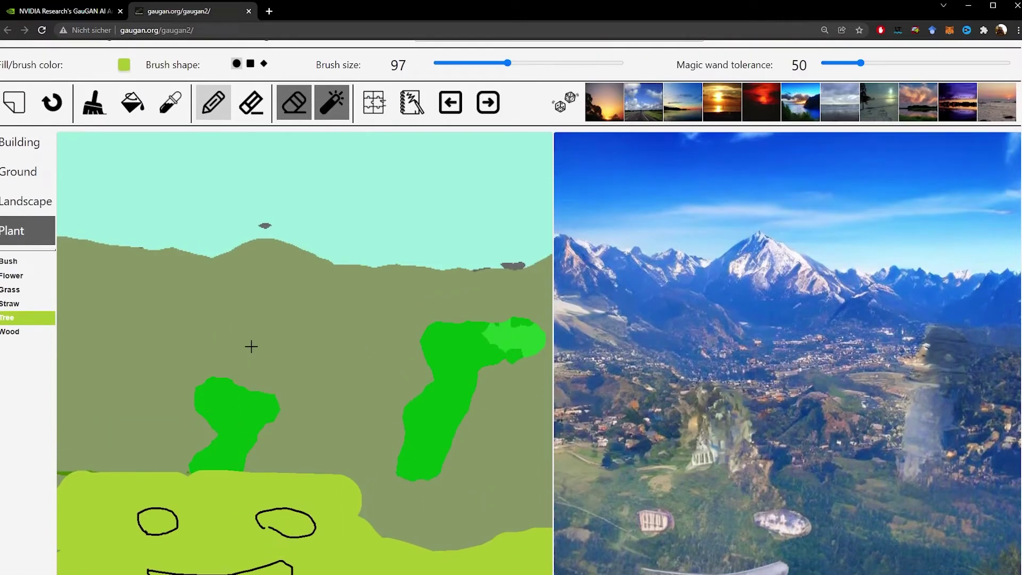
{"action": "left_click", "coordinate": [19, 275]}
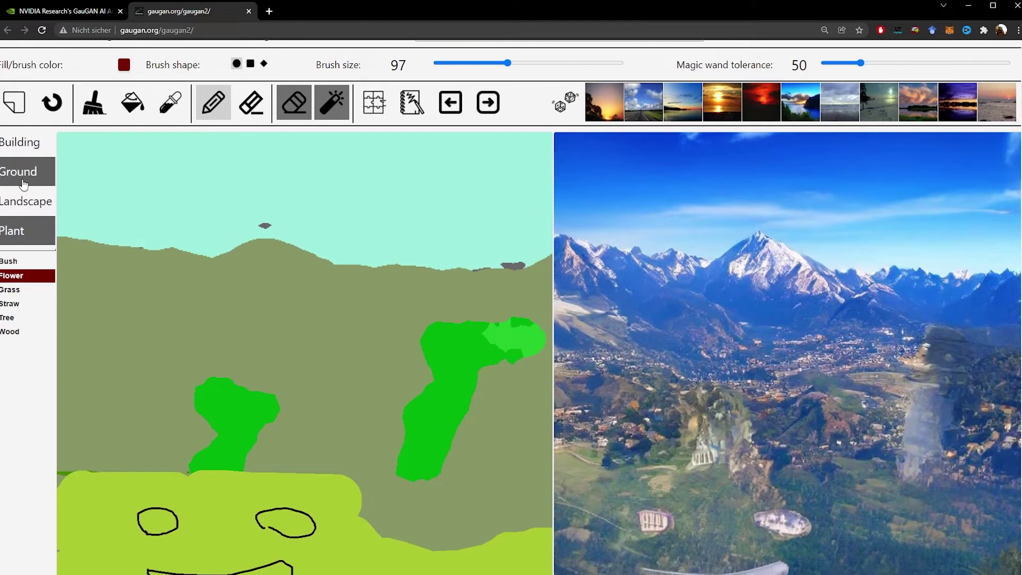
{"action": "left_click", "coordinate": [21, 142]}
{"action": "left_click", "coordinate": [21, 291]}
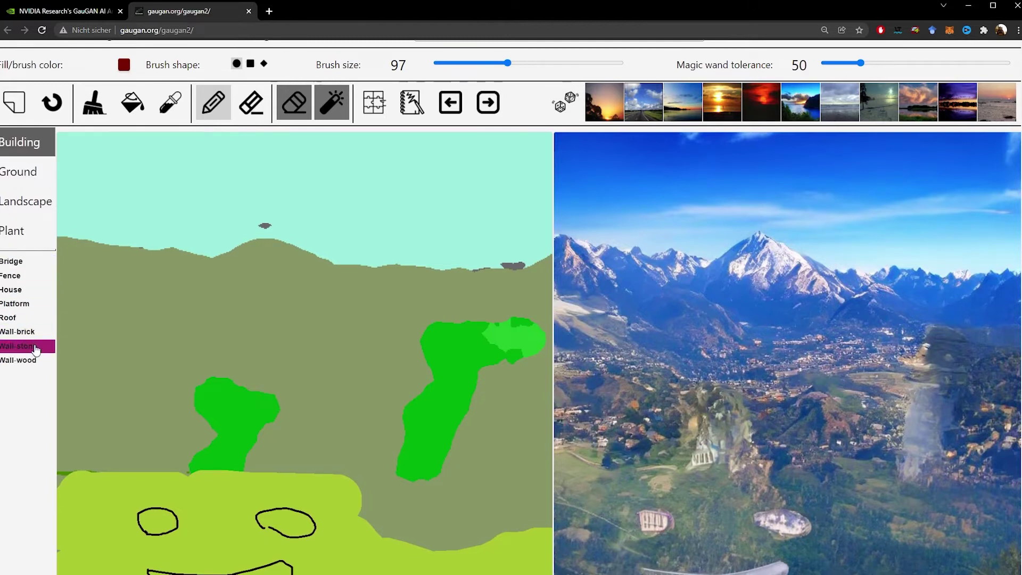
Step: Scroll to review the re-rendered hazy blue mountain scene
{"action": "scroll", "coordinate": [233, 140], "scroll_direction": "up", "scroll_amount": 1}
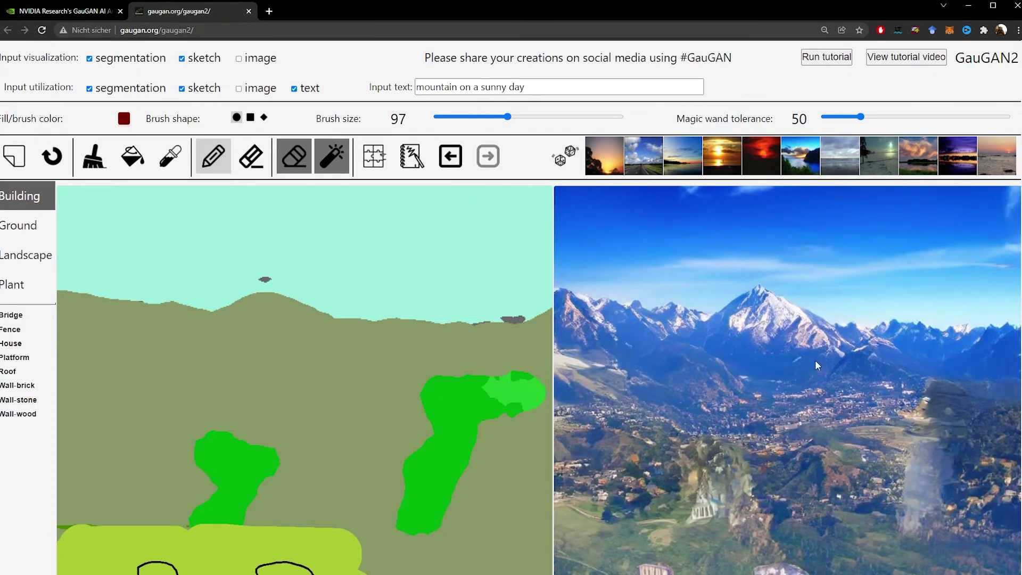
{"action": "scroll", "coordinate": [783, 368], "scroll_direction": "down", "scroll_amount": 2}
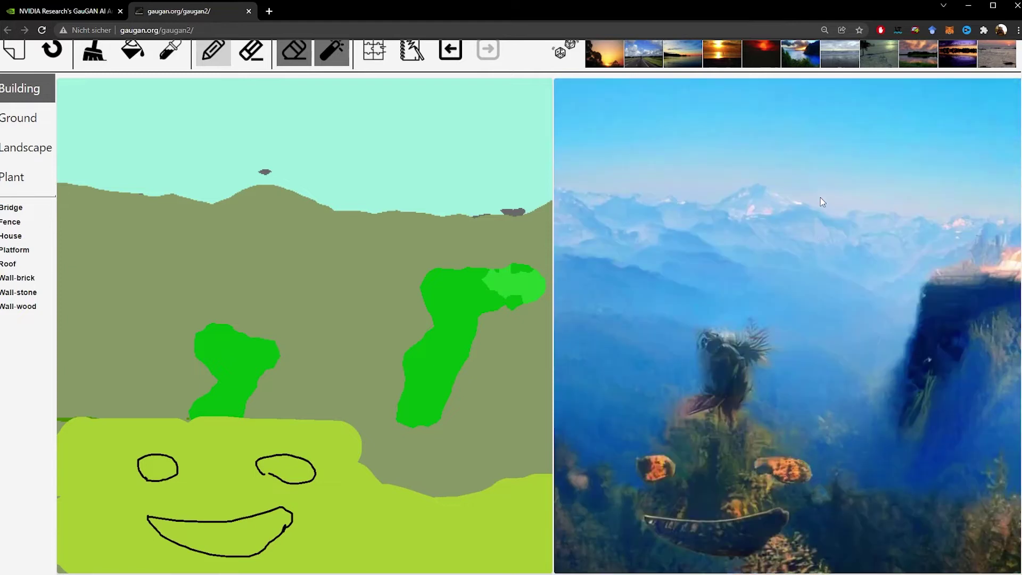
{"action": "scroll", "coordinate": [811, 239], "scroll_direction": "down", "scroll_amount": 1}
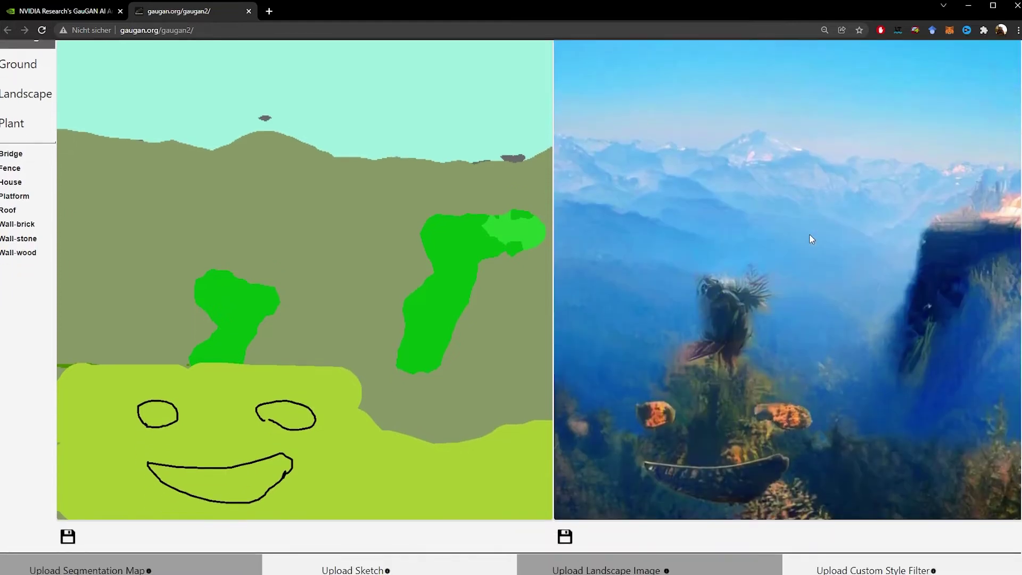
{"action": "scroll", "coordinate": [811, 239], "scroll_direction": "up", "scroll_amount": 1}
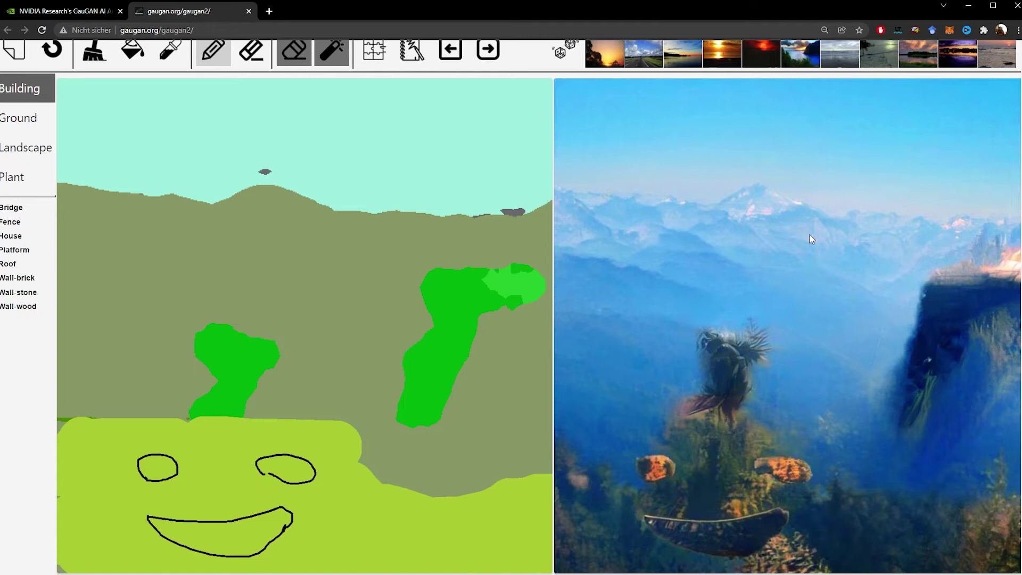
{"action": "scroll", "coordinate": [814, 241], "scroll_direction": "down", "scroll_amount": 1}
{"action": "scroll", "coordinate": [816, 250], "scroll_direction": "up", "scroll_amount": 3}
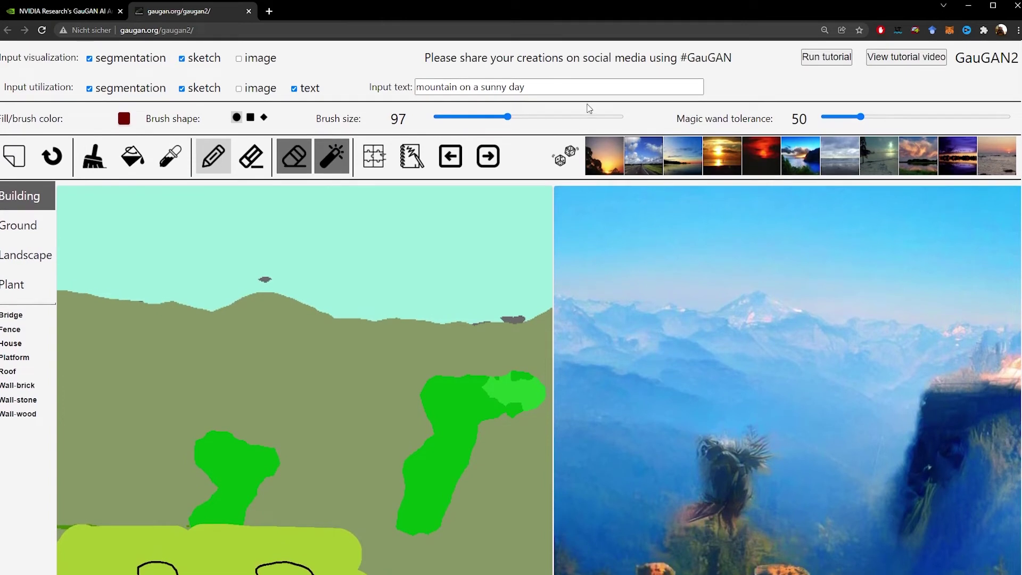
Step: Replace the prompt with 'tropical beach on a mystical morning' and apply it
{"action": "left_click_drag", "start_coordinate": [564, 88], "coordinate": [329, 88]}
{"action": "left_click", "coordinate": [193, 92]}
{"action": "left_click_drag", "start_coordinate": [527, 87], "coordinate": [271, 60]}
{"action": "type", "text": "trpocial beach on a"}
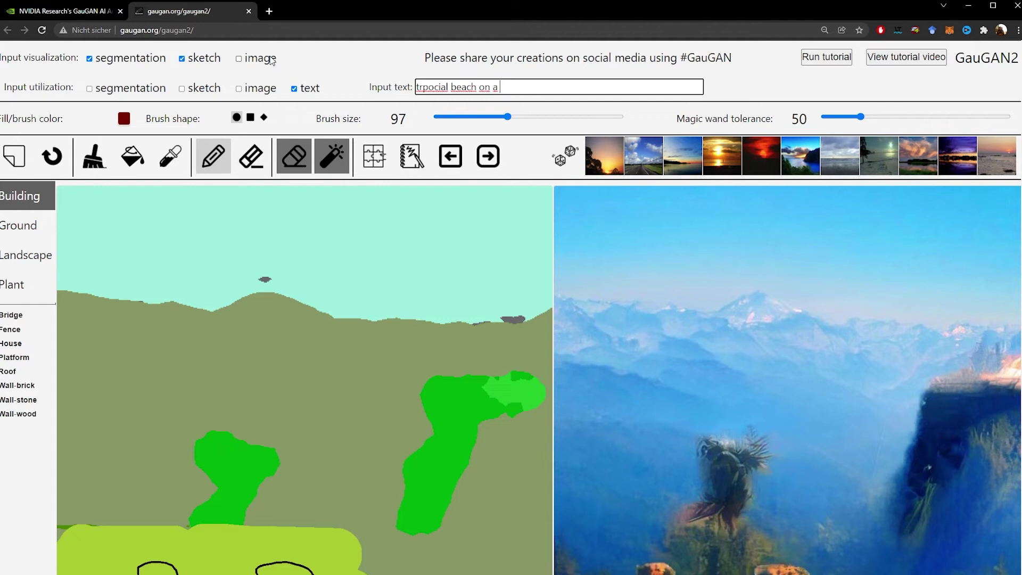
{"action": "type", "text": "mystical mop"}
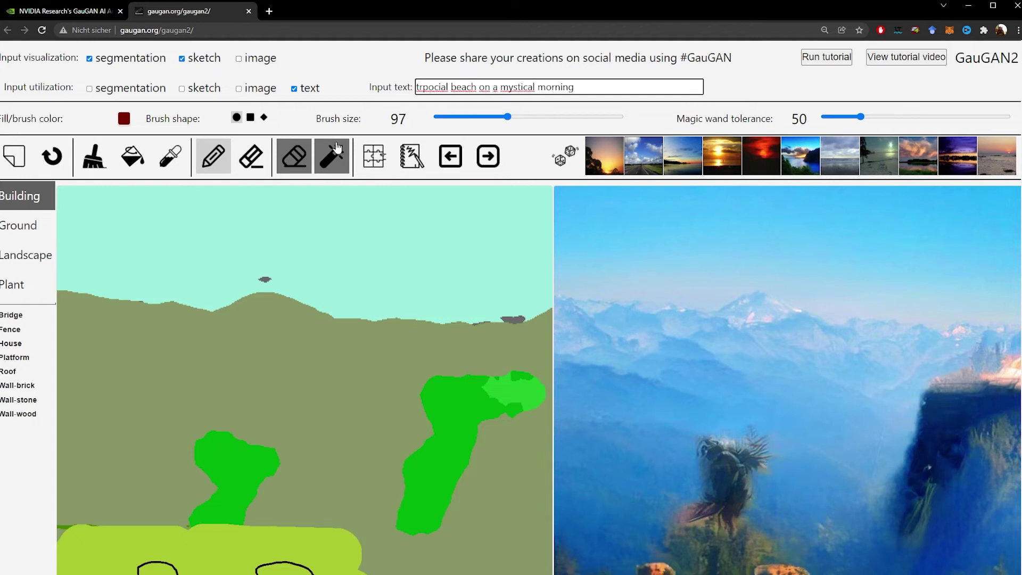
{"action": "left_click", "coordinate": [499, 158]}
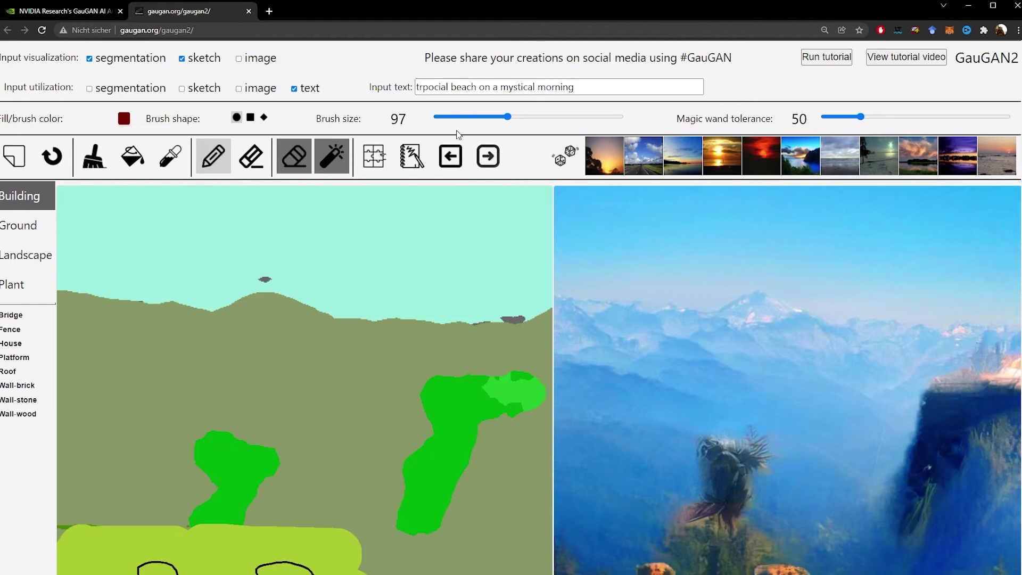
Step: Correct a misspelling in the prompt and check the coastal island output
{"action": "left_click", "coordinate": [424, 87]}
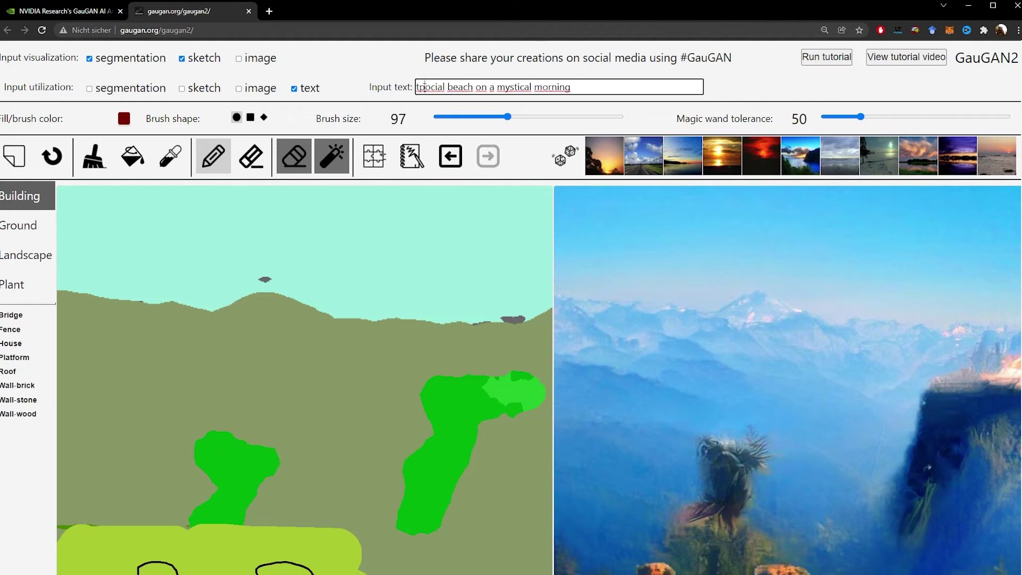
{"action": "type", "text": "o"}
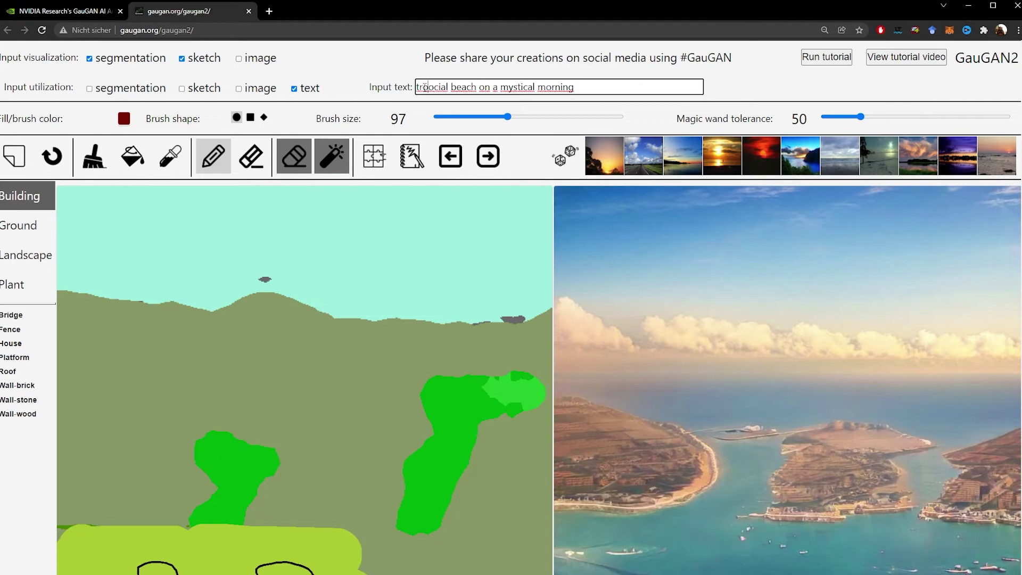
{"action": "scroll", "coordinate": [756, 286], "scroll_direction": "down", "scroll_amount": 3}
{"action": "scroll", "coordinate": [690, 235], "scroll_direction": "up", "scroll_amount": 3}
Step: Stop using the text prompt as a generation input
{"action": "left_click", "coordinate": [294, 89]}
{"action": "scroll", "coordinate": [742, 242], "scroll_direction": "down", "scroll_amount": 3}
{"action": "scroll", "coordinate": [895, 305], "scroll_direction": "up", "scroll_amount": 3}
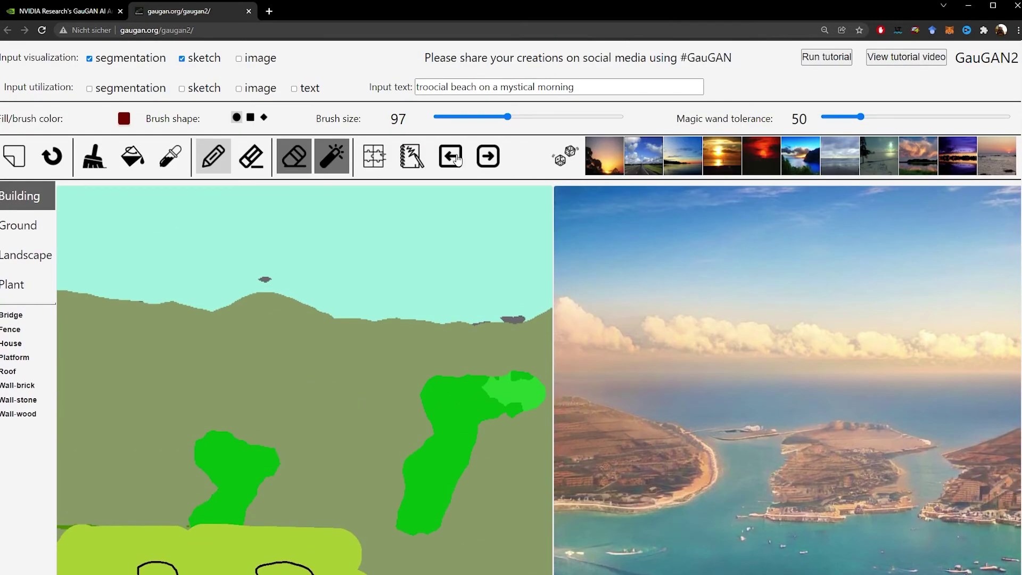
Step: Copy the generated turquoise coastline into the input canvas
{"action": "left_click", "coordinate": [450, 156]}
{"action": "scroll", "coordinate": [598, 232], "scroll_direction": "down", "scroll_amount": 4}
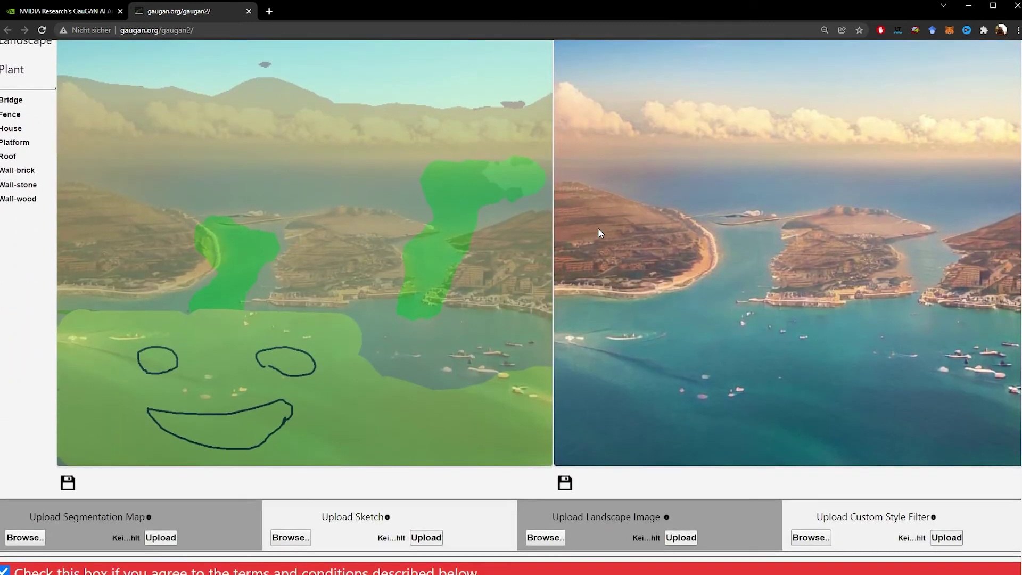
{"action": "scroll", "coordinate": [598, 232], "scroll_direction": "up", "scroll_amount": 4}
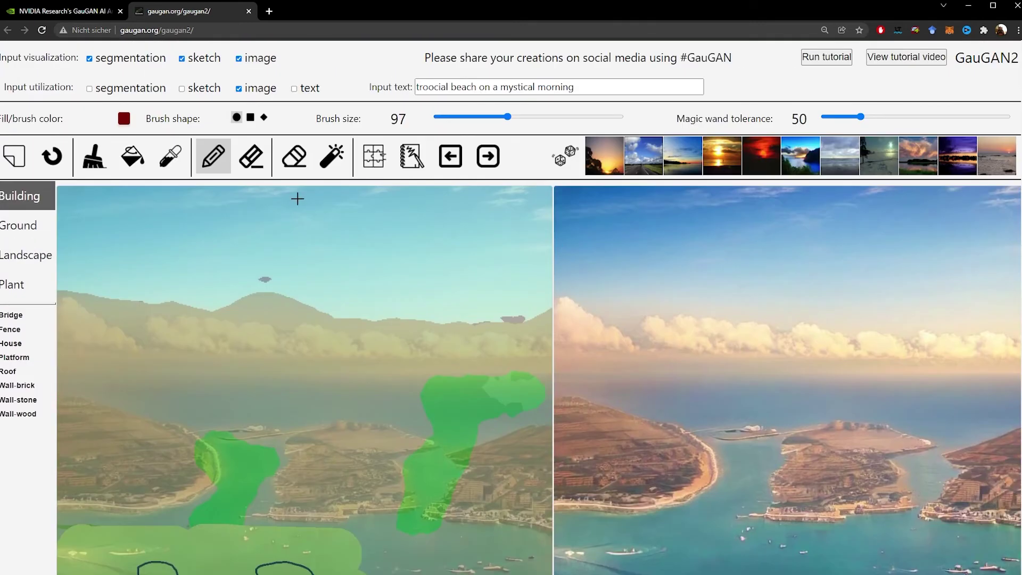
{"action": "scroll", "coordinate": [397, 242], "scroll_direction": "down", "scroll_amount": 1}
{"action": "scroll", "coordinate": [282, 170], "scroll_direction": "up", "scroll_amount": 1}
{"action": "scroll", "coordinate": [323, 208], "scroll_direction": "down", "scroll_amount": 2}
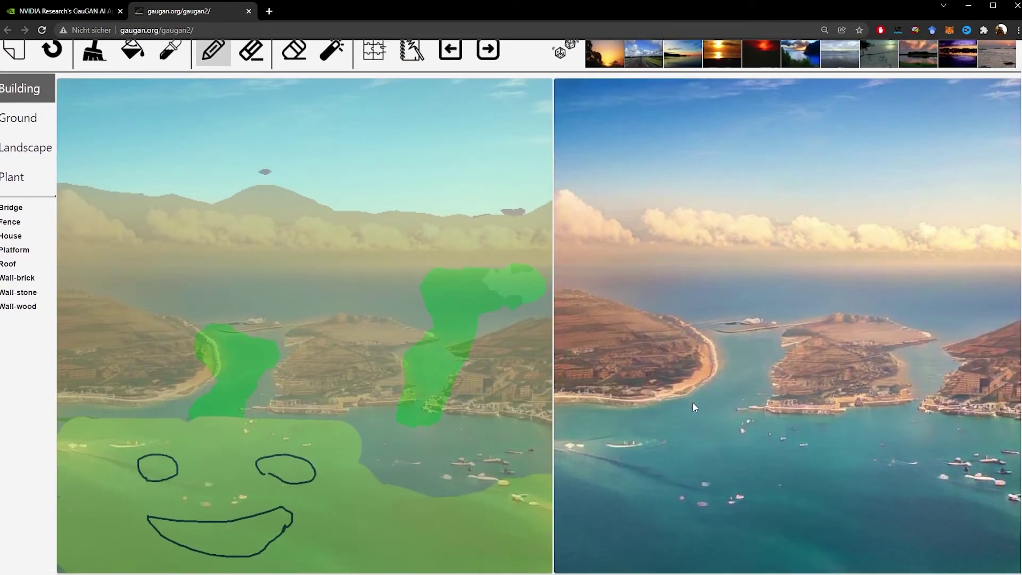
{"action": "scroll", "coordinate": [693, 421], "scroll_direction": "down", "scroll_amount": 2}
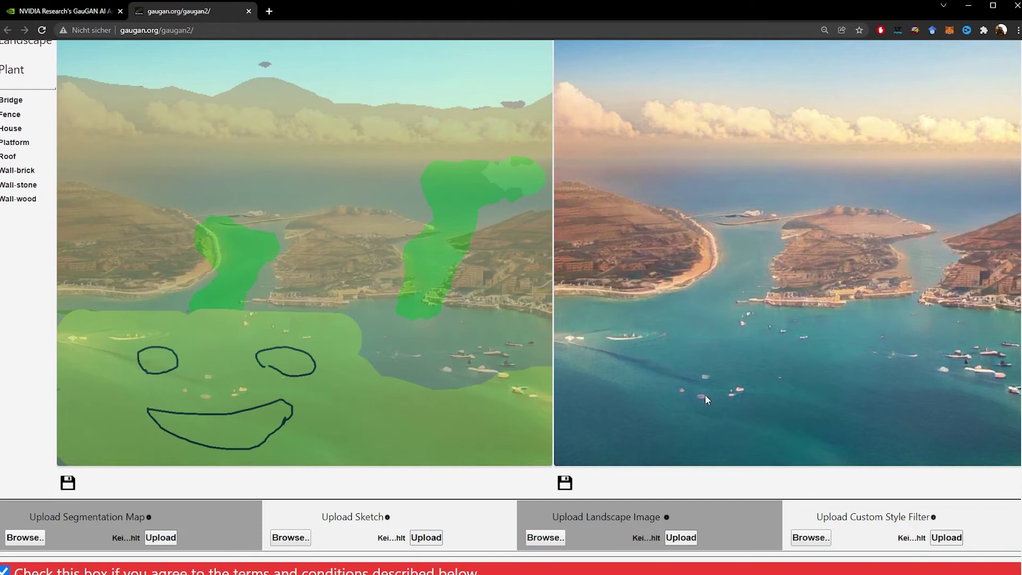
{"action": "scroll", "coordinate": [704, 395], "scroll_direction": "up", "scroll_amount": 4}
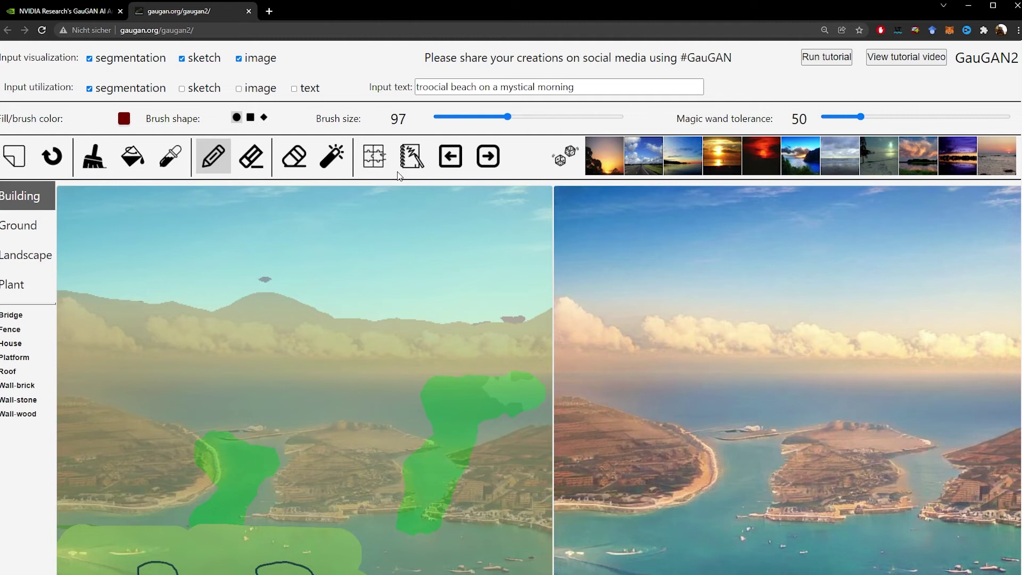
Step: Derive a segmentation map and sketch from the coastline image
{"action": "scroll", "coordinate": [408, 263], "scroll_direction": "down", "scroll_amount": 1}
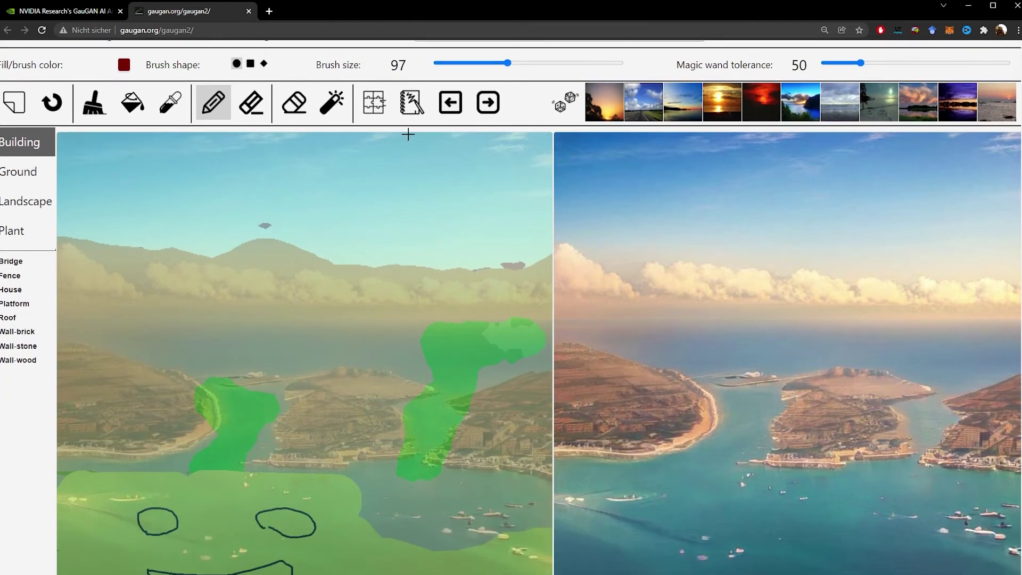
{"action": "left_click", "coordinate": [373, 106]}
{"action": "scroll", "coordinate": [268, 313], "scroll_direction": "down", "scroll_amount": 2}
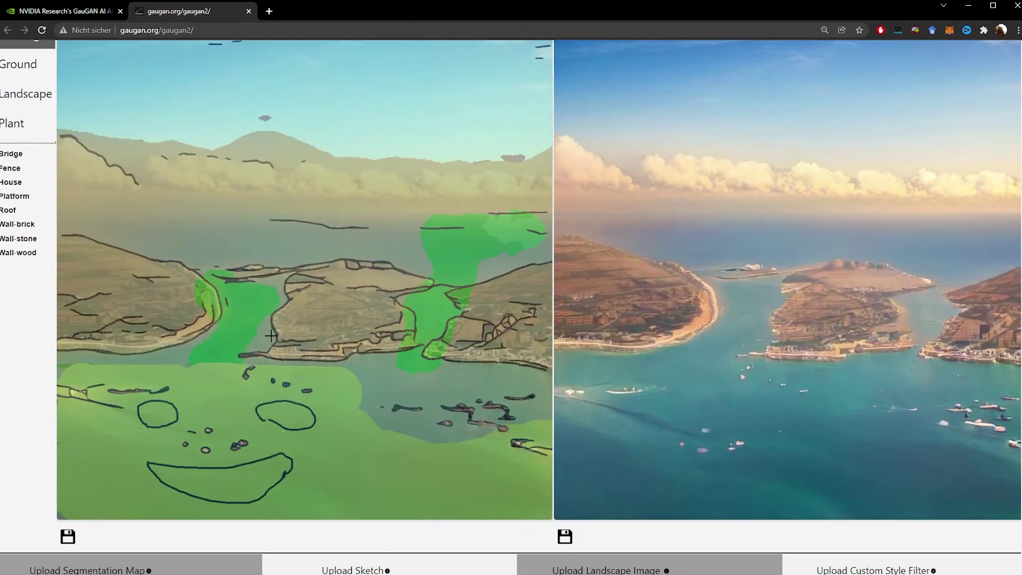
{"action": "scroll", "coordinate": [298, 239], "scroll_direction": "up", "scroll_amount": 2}
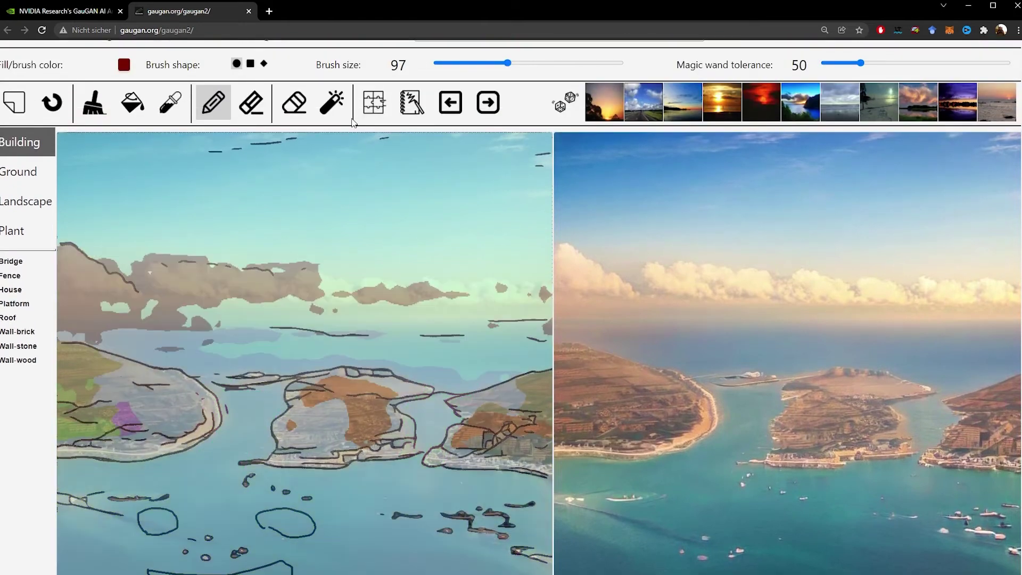
{"action": "scroll", "coordinate": [320, 160], "scroll_direction": "up", "scroll_amount": 1}
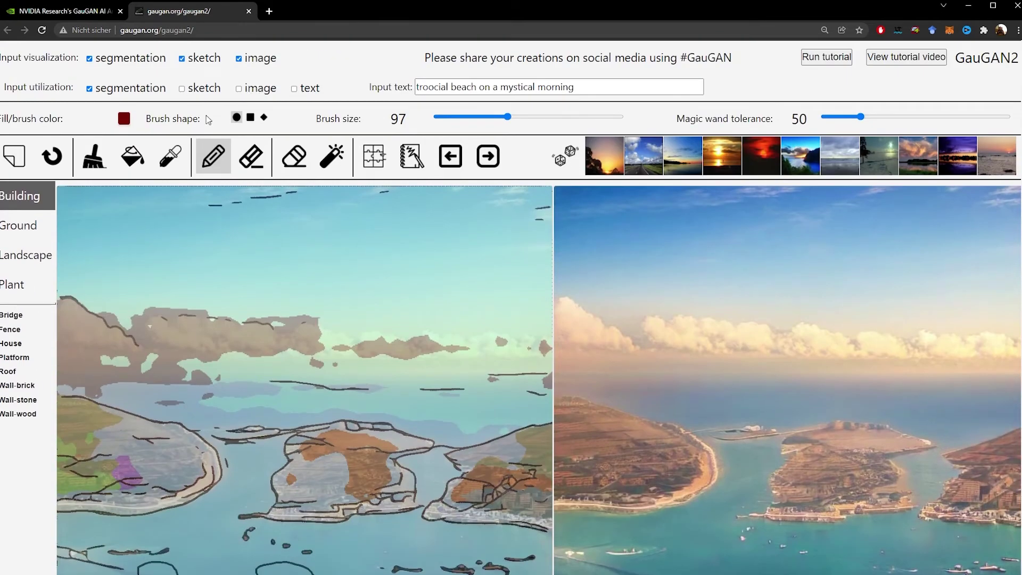
{"action": "scroll", "coordinate": [232, 251], "scroll_direction": "down", "scroll_amount": 2}
{"action": "scroll", "coordinate": [258, 327], "scroll_direction": "up", "scroll_amount": 2}
Step: Hide the sketch lines on the canvas, dismissing the warning and selecting the brush
{"action": "left_click", "coordinate": [182, 58]}
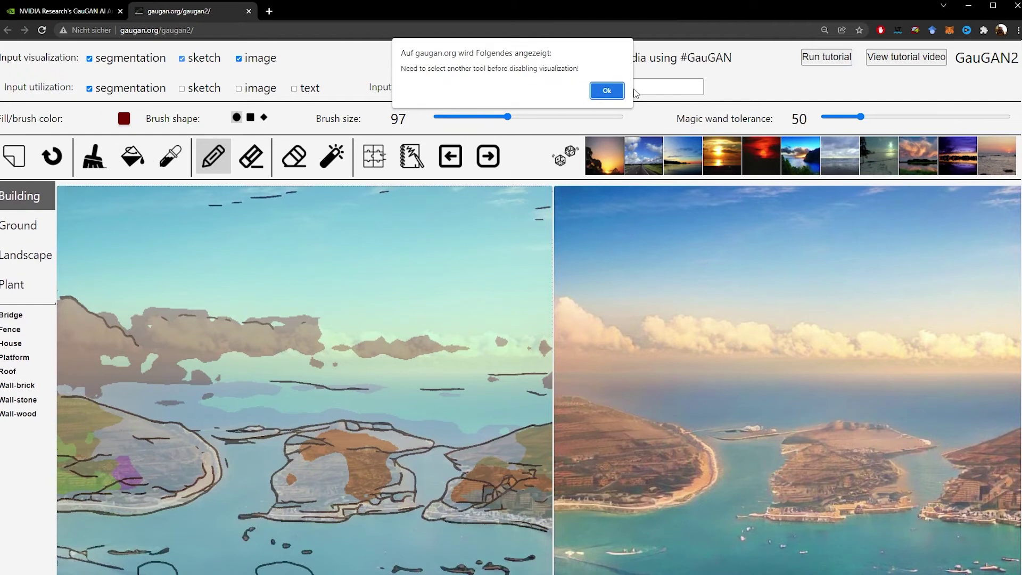
{"action": "left_click", "coordinate": [612, 92]}
{"action": "left_click", "coordinate": [94, 157]}
{"action": "left_click", "coordinate": [182, 60]}
{"action": "scroll", "coordinate": [224, 187], "scroll_direction": "down", "scroll_amount": 3}
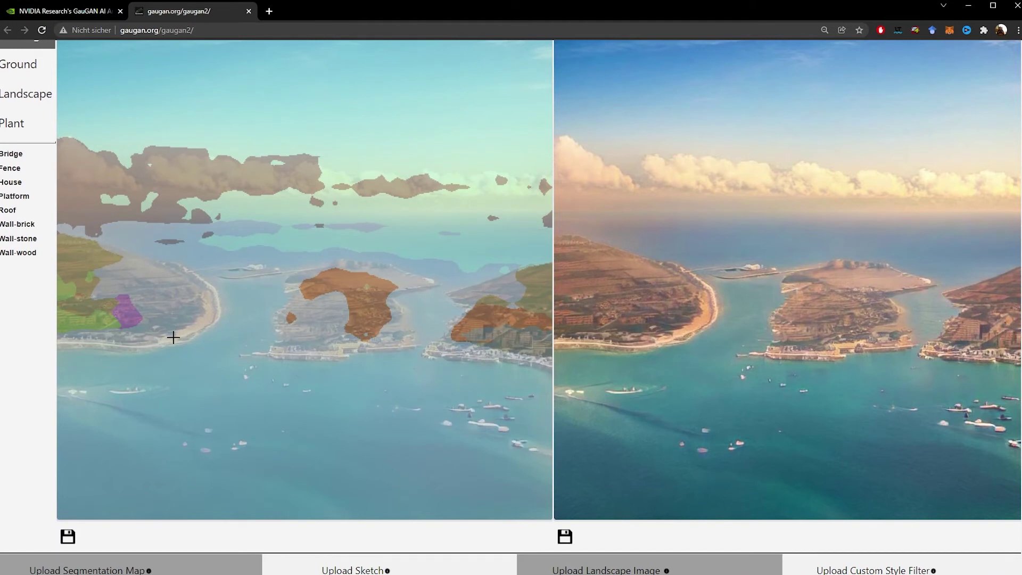
Step: Show the Landscape label classes and pick Stone
{"action": "scroll", "coordinate": [173, 334], "scroll_direction": "up", "scroll_amount": 1}
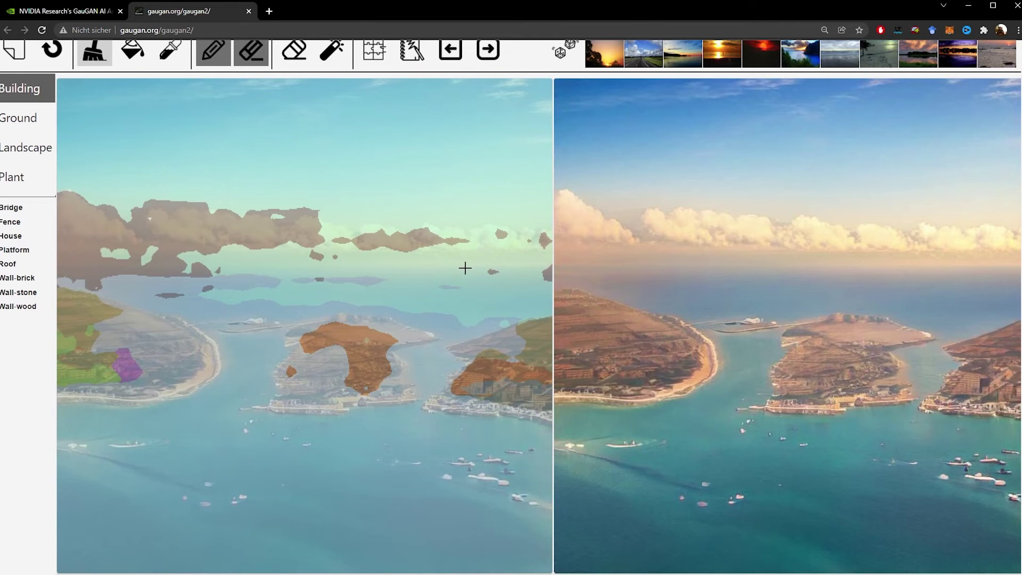
{"action": "scroll", "coordinate": [468, 274], "scroll_direction": "down", "scroll_amount": 1}
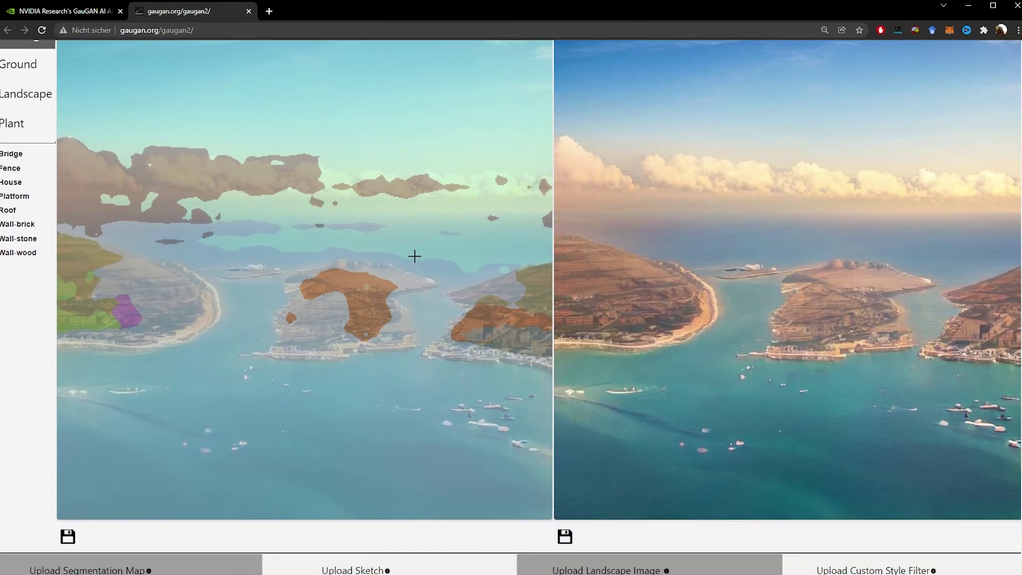
{"action": "scroll", "coordinate": [425, 258], "scroll_direction": "up", "scroll_amount": 2}
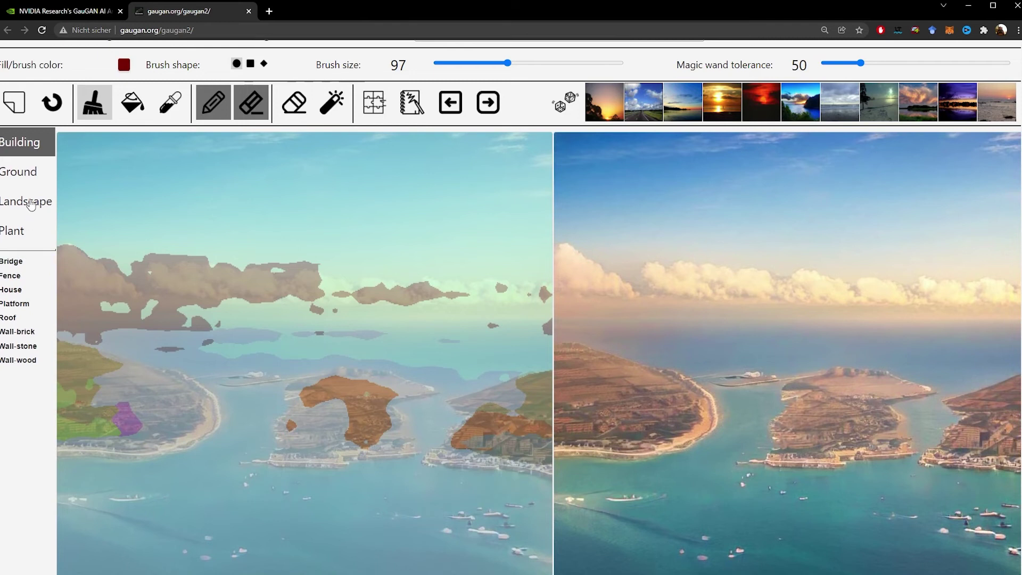
{"action": "left_click", "coordinate": [30, 205]}
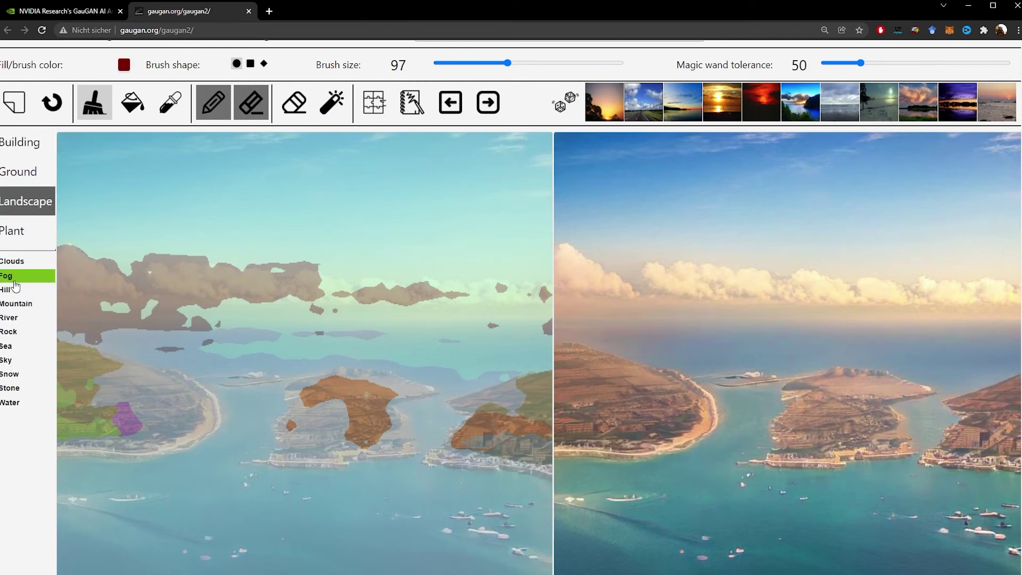
{"action": "scroll", "coordinate": [25, 343], "scroll_direction": "down", "scroll_amount": 1}
{"action": "left_click", "coordinate": [20, 339]}
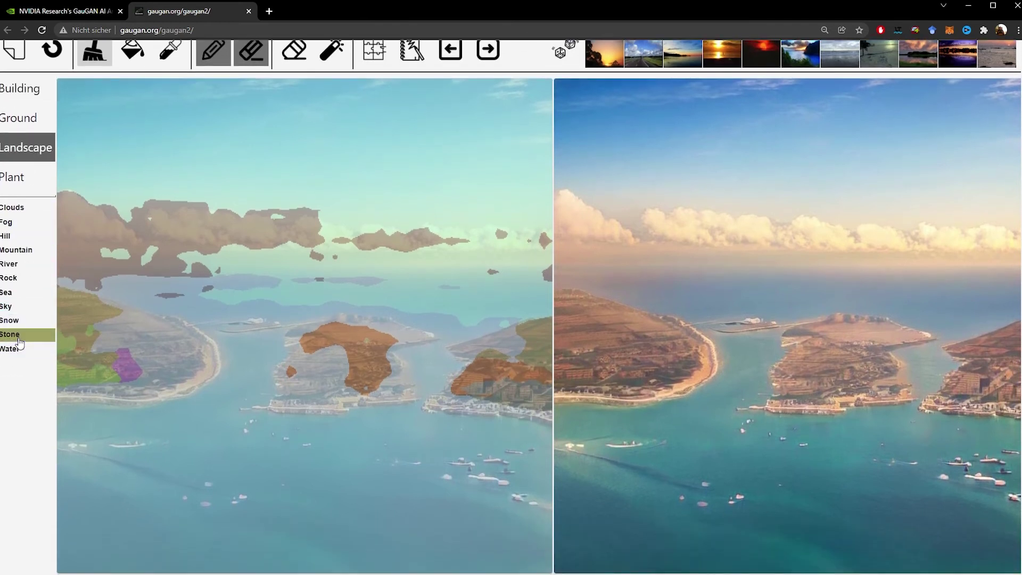
Step: Show the Plant labels and settle on Flower as the painting class
{"action": "scroll", "coordinate": [20, 339], "scroll_direction": "up", "scroll_amount": 2}
{"action": "left_click", "coordinate": [21, 288]}
{"action": "scroll", "coordinate": [21, 290], "scroll_direction": "down", "scroll_amount": 1}
{"action": "left_click", "coordinate": [27, 335]}
{"action": "left_click", "coordinate": [16, 276]}
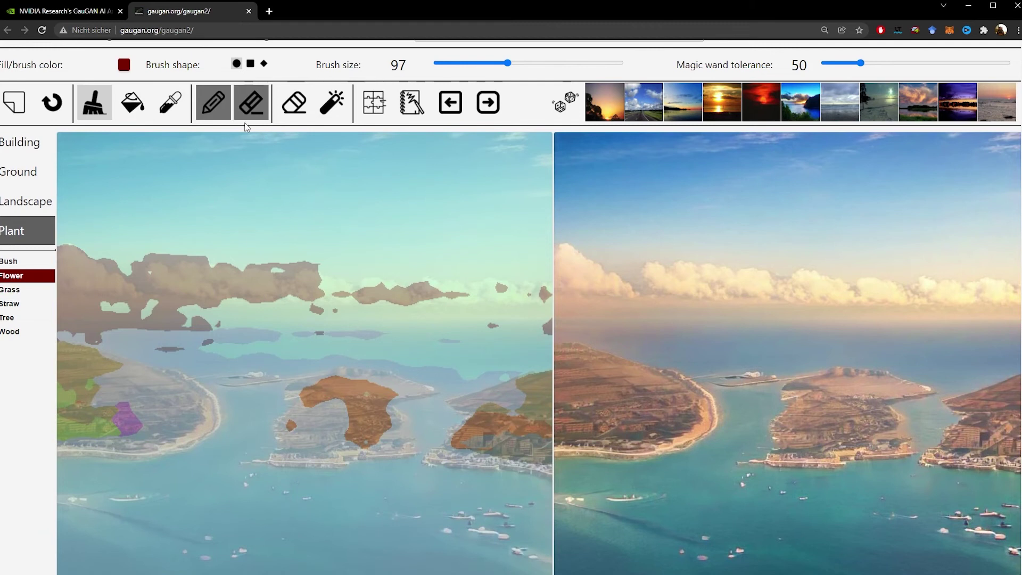
{"action": "scroll", "coordinate": [216, 191], "scroll_direction": "up", "scroll_amount": 1}
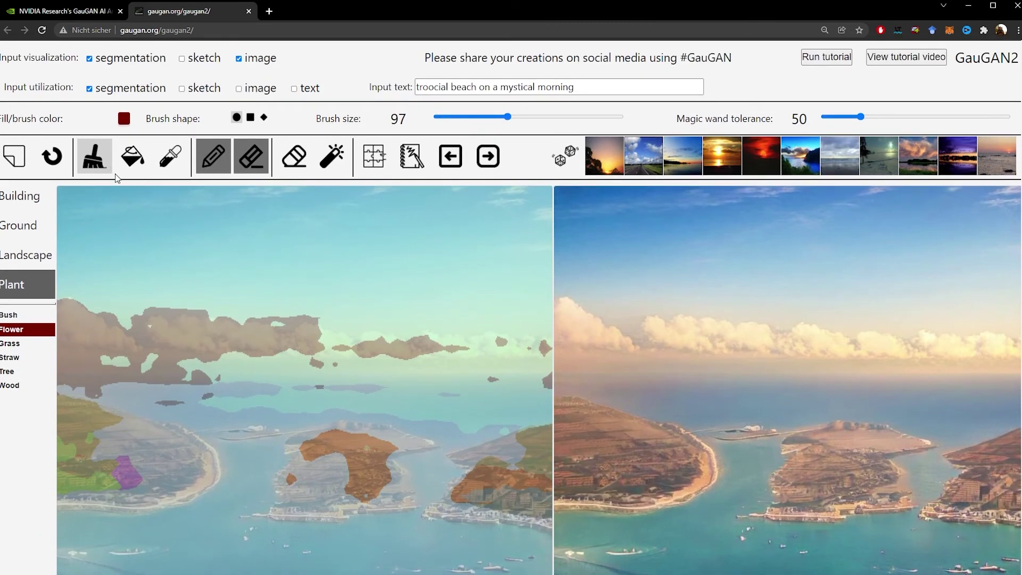
{"action": "scroll", "coordinate": [144, 244], "scroll_direction": "down", "scroll_amount": 3}
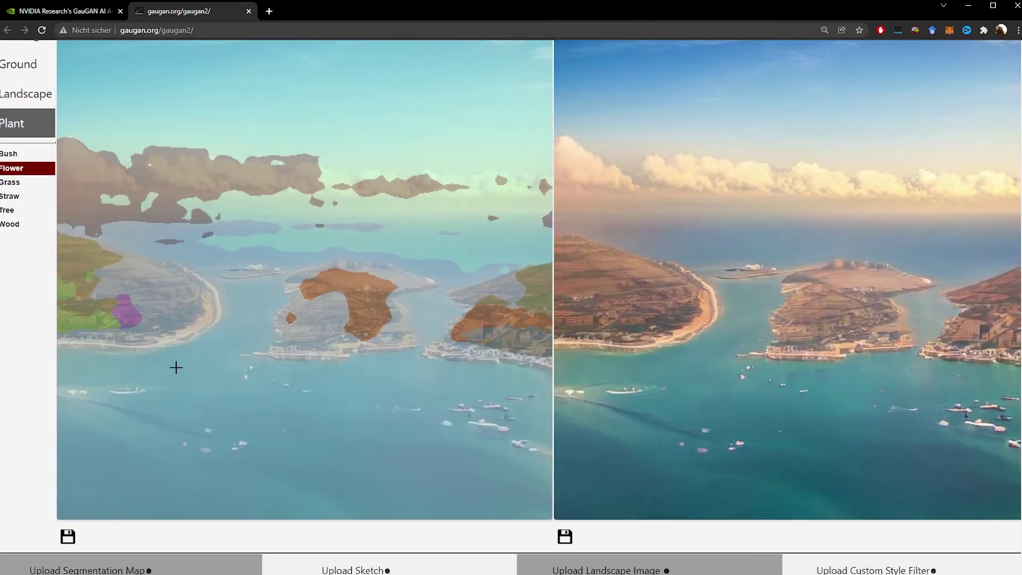
Step: Paint a Flower band across the bottom of the map and add a Grass patch on top
{"action": "scroll", "coordinate": [147, 420], "scroll_direction": "down", "scroll_amount": 1}
{"action": "mouse_move", "coordinate": [68, 445]}
{"action": "left_mouse_down"}
{"action": "mouse_move", "coordinate": [276, 442]}
{"action": "mouse_move", "coordinate": [108, 447]}
{"action": "mouse_move", "coordinate": [222, 416]}
{"action": "mouse_move", "coordinate": [91, 448]}
{"action": "mouse_move", "coordinate": [242, 395]}
{"action": "mouse_move", "coordinate": [94, 423]}
{"action": "mouse_move", "coordinate": [265, 368]}
{"action": "mouse_move", "coordinate": [228, 390]}
{"action": "mouse_move", "coordinate": [278, 369]}
{"action": "mouse_move", "coordinate": [307, 434]}
{"action": "mouse_move", "coordinate": [330, 452]}
{"action": "mouse_move", "coordinate": [317, 451]}
{"action": "mouse_move", "coordinate": [374, 461]}
{"action": "mouse_move", "coordinate": [317, 379]}
{"action": "mouse_move", "coordinate": [423, 458]}
{"action": "mouse_move", "coordinate": [315, 368]}
{"action": "mouse_move", "coordinate": [486, 472]}
{"action": "mouse_move", "coordinate": [348, 399]}
{"action": "mouse_move", "coordinate": [469, 437]}
{"action": "left_mouse_up"}
{"action": "left_click", "coordinate": [21, 128]}
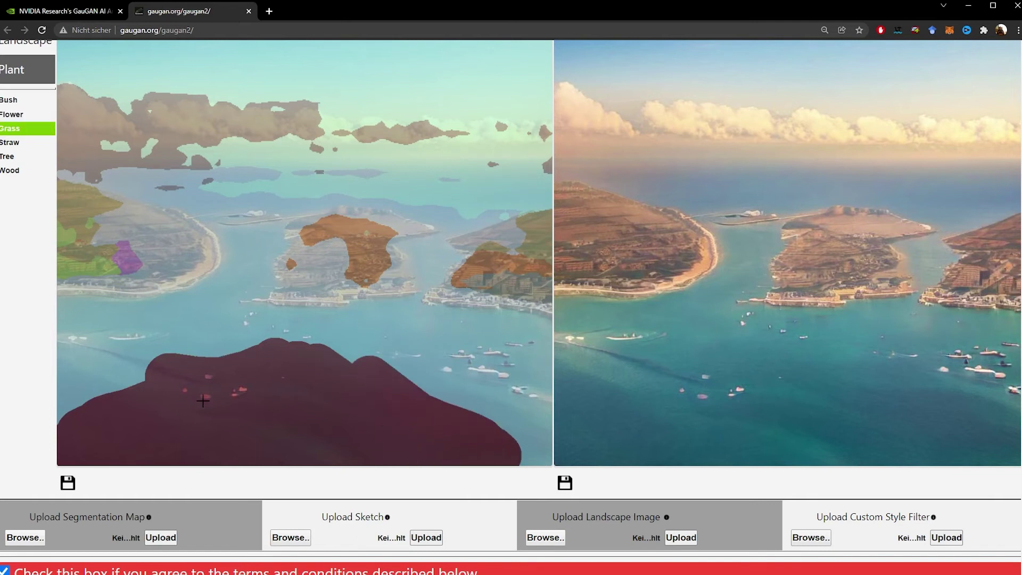
{"action": "left_click_drag", "start_coordinate": [187, 434], "coordinate": [141, 447]}
{"action": "mouse_move", "coordinate": [295, 419]}
{"action": "left_mouse_down"}
{"action": "mouse_move", "coordinate": [164, 450]}
{"action": "mouse_move", "coordinate": [296, 417]}
{"action": "mouse_move", "coordinate": [311, 434]}
{"action": "mouse_move", "coordinate": [365, 441]}
{"action": "mouse_move", "coordinate": [151, 447]}
{"action": "mouse_move", "coordinate": [395, 419]}
{"action": "left_mouse_up"}
{"action": "scroll", "coordinate": [542, 245], "scroll_direction": "up", "scroll_amount": 4}
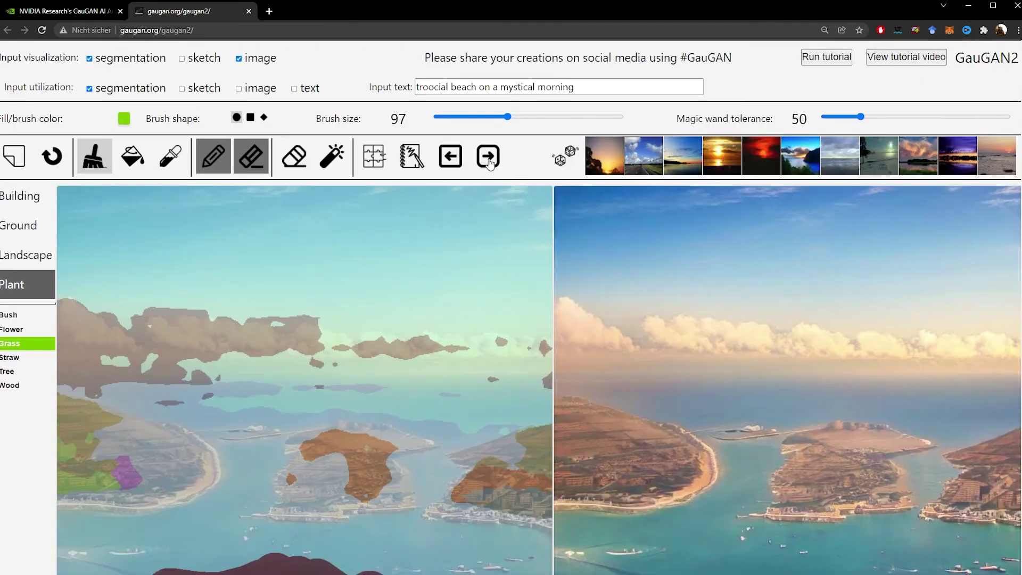
{"action": "scroll", "coordinate": [463, 319], "scroll_direction": "down", "scroll_amount": 1}
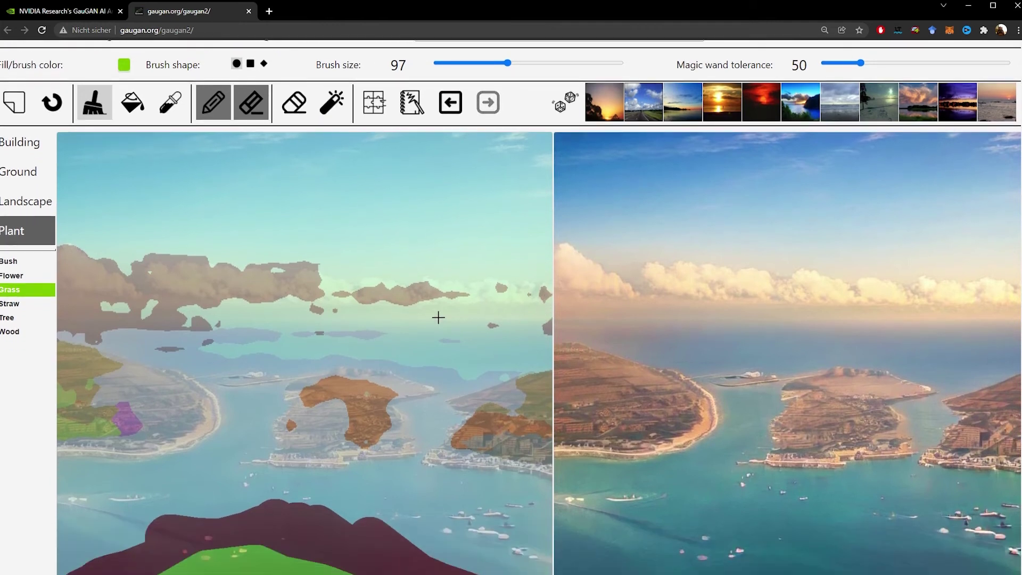
{"action": "scroll", "coordinate": [434, 318], "scroll_direction": "down", "scroll_amount": 1}
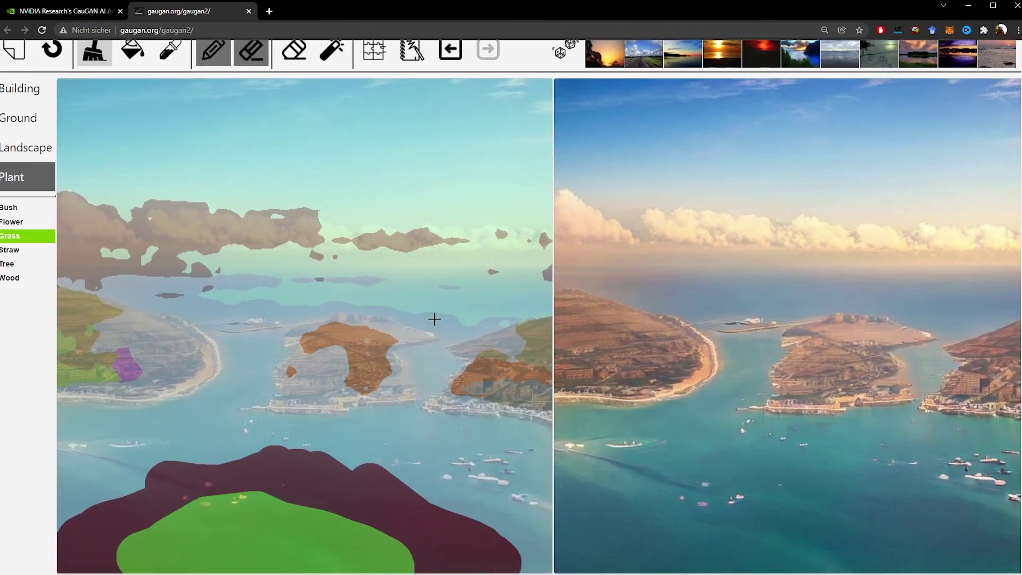
{"action": "scroll", "coordinate": [435, 318], "scroll_direction": "down", "scroll_amount": 1}
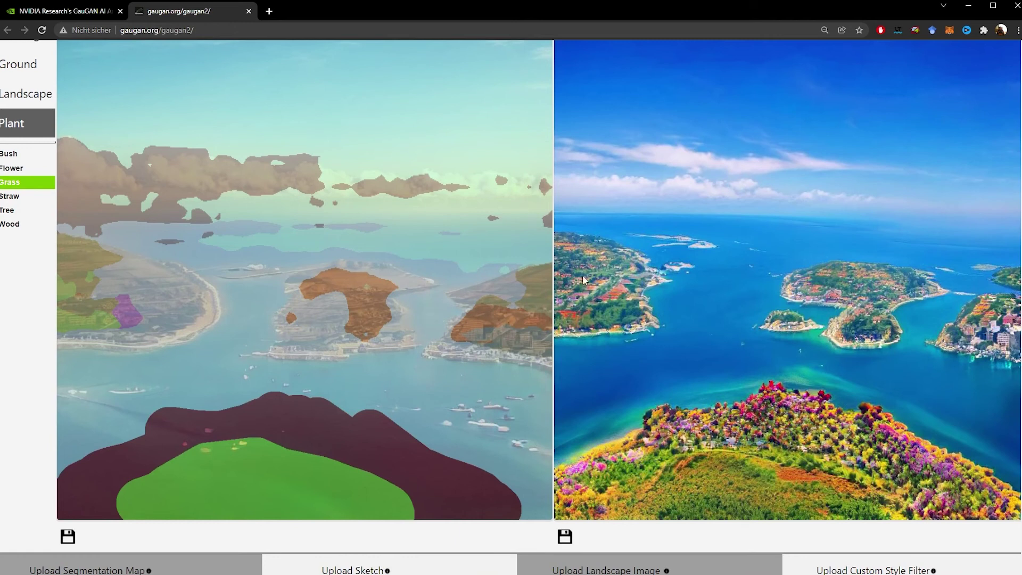
{"action": "scroll", "coordinate": [806, 271], "scroll_direction": "down", "scroll_amount": 1}
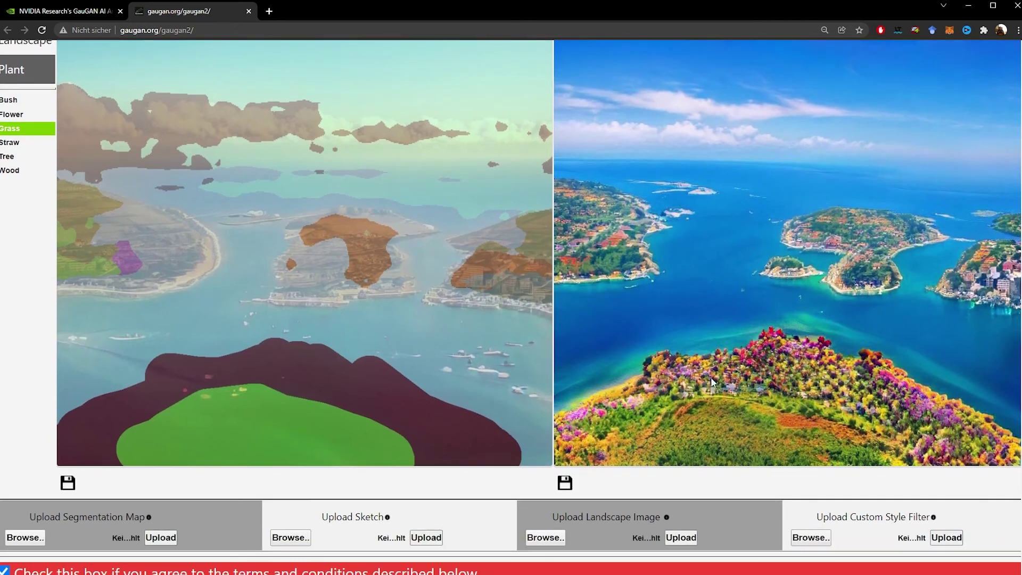
{"action": "scroll", "coordinate": [751, 405], "scroll_direction": "up", "scroll_amount": 2}
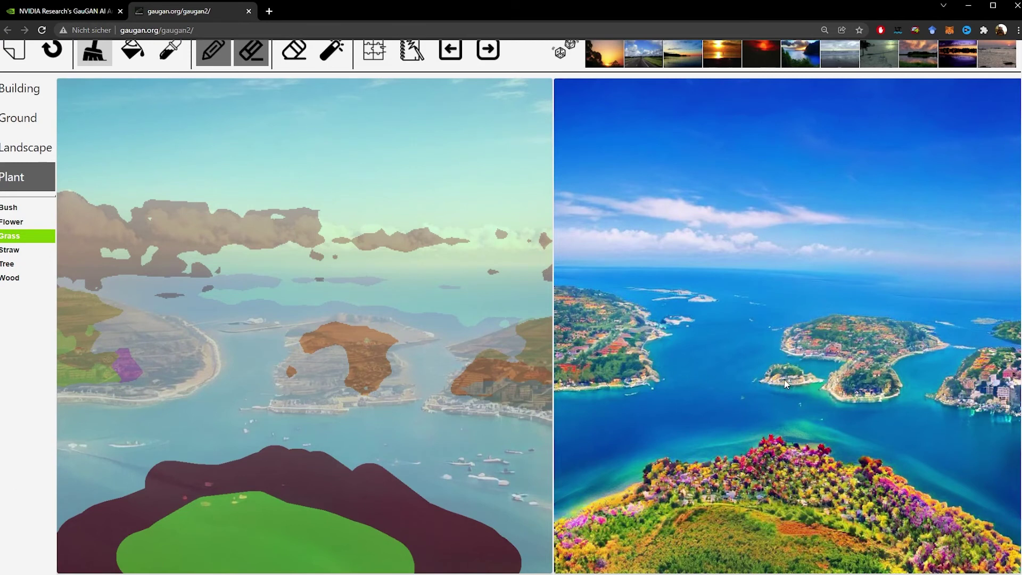
{"action": "scroll", "coordinate": [794, 394], "scroll_direction": "down", "scroll_amount": 1}
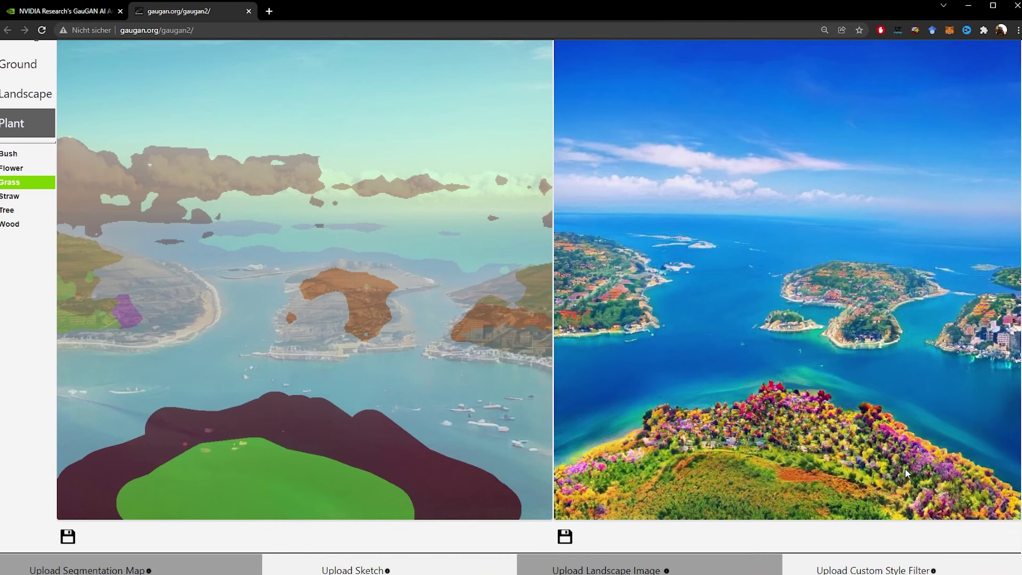
{"action": "key", "text": "ctrl+plus"}
{"action": "scroll", "coordinate": [905, 469], "scroll_direction": "down", "scroll_amount": 1}
{"action": "key", "text": "ctrl+plus"}
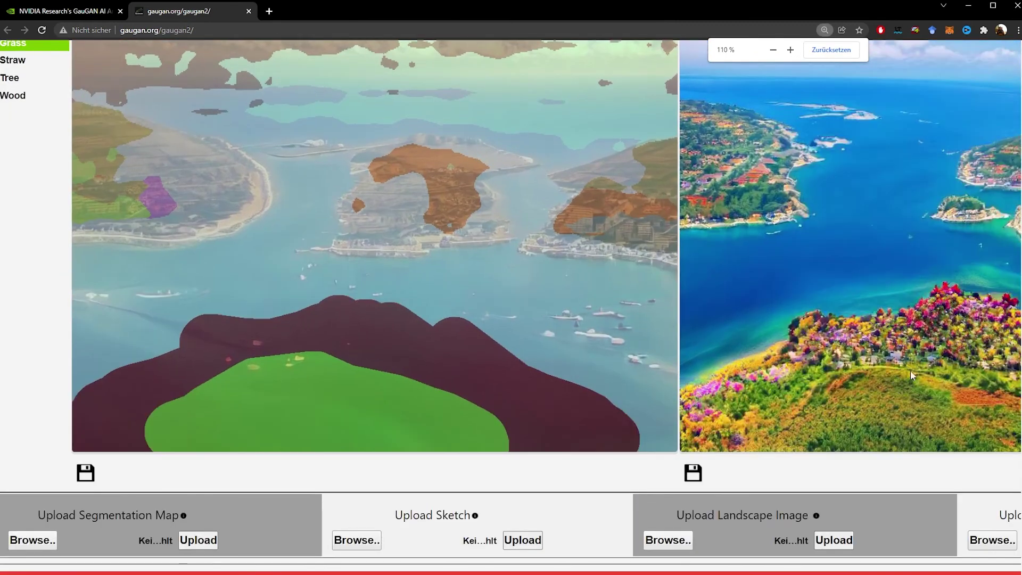
{"action": "key", "text": "ctrl+minus"}
{"action": "key", "text": "ctrl+minus"}
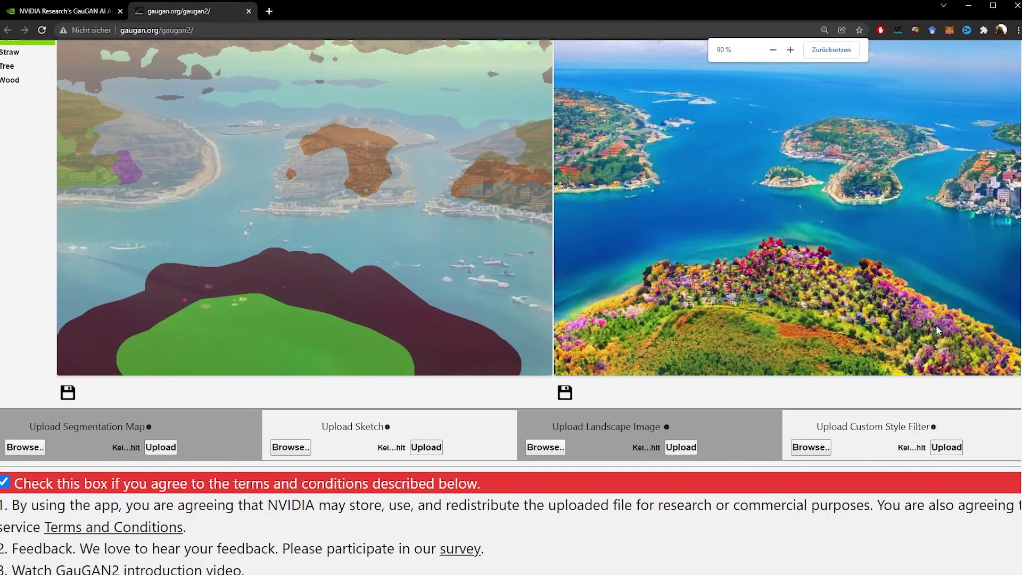